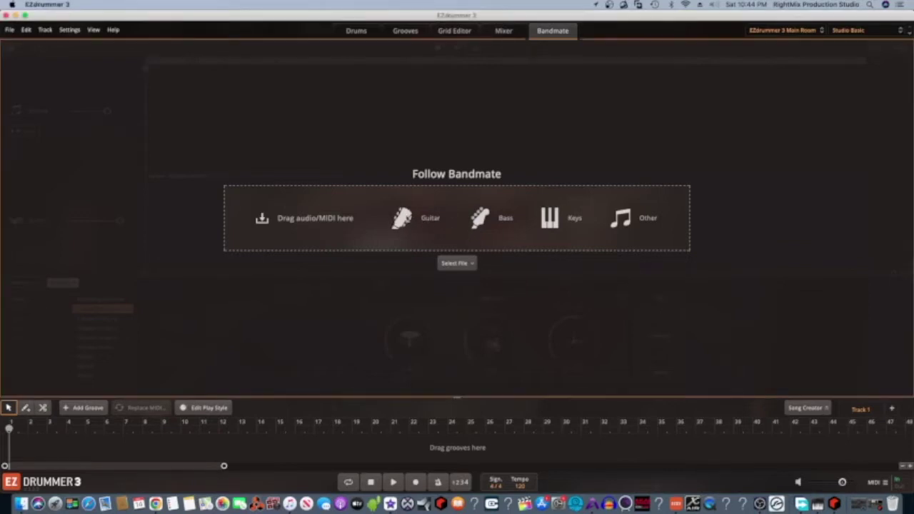
Load Calypso 120.wav from the Guitar sounds folder as the Bandmate source after previewing it, accepting 120 BPM and 4/4
{"action": "left_click", "coordinate": [468, 263]}
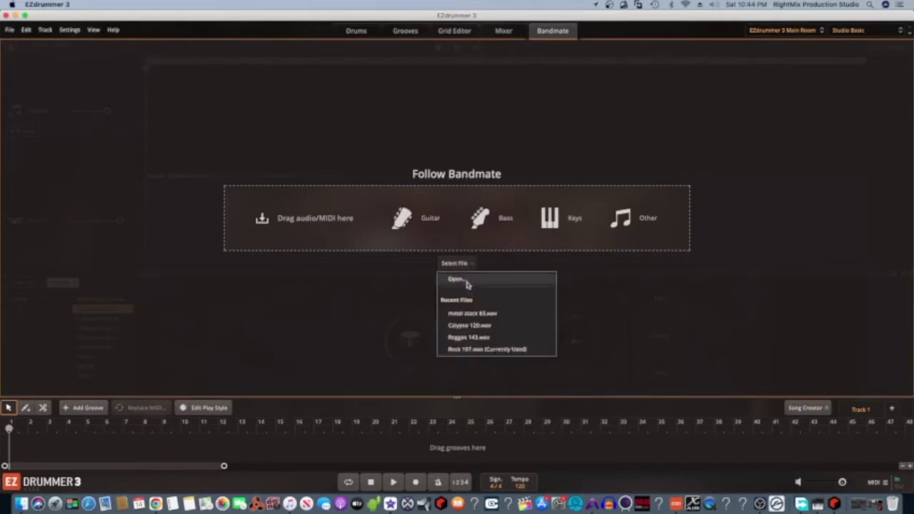
{"action": "left_click", "coordinate": [466, 280]}
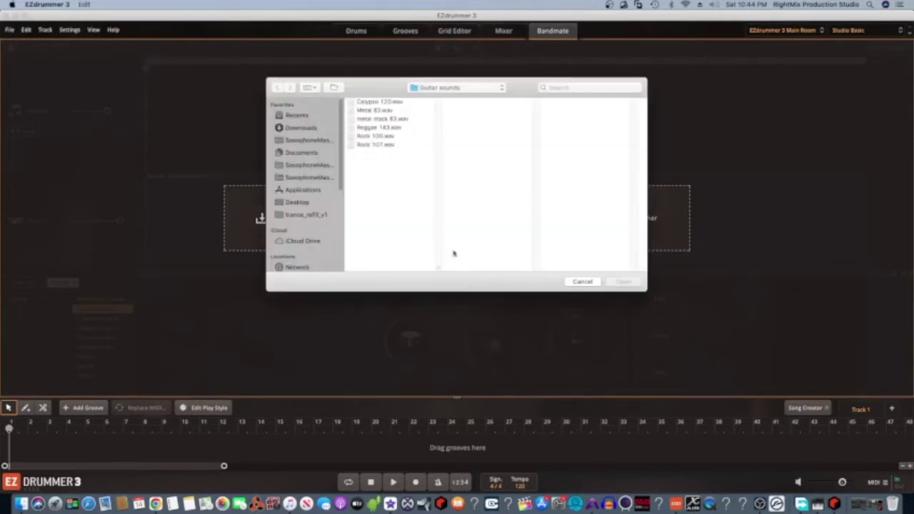
{"action": "left_click", "coordinate": [381, 102]}
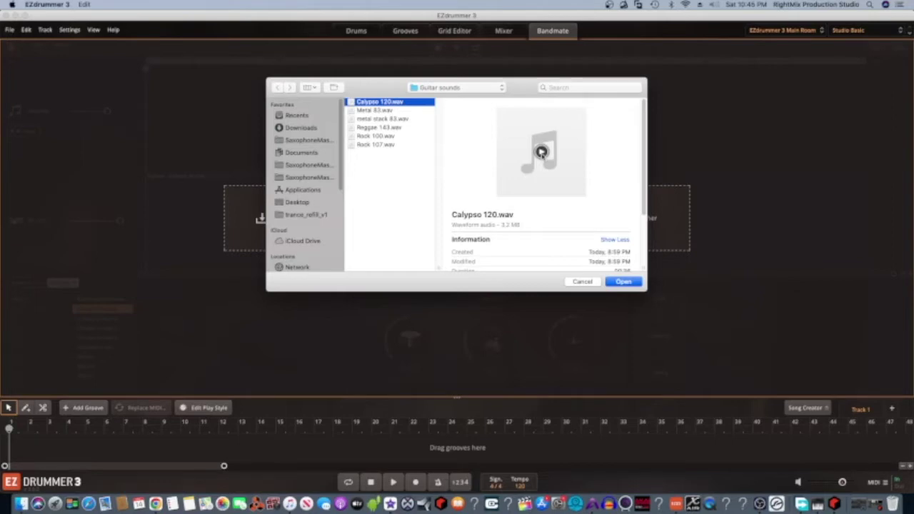
{"action": "left_click", "coordinate": [541, 152]}
{"action": "left_click", "coordinate": [624, 282]}
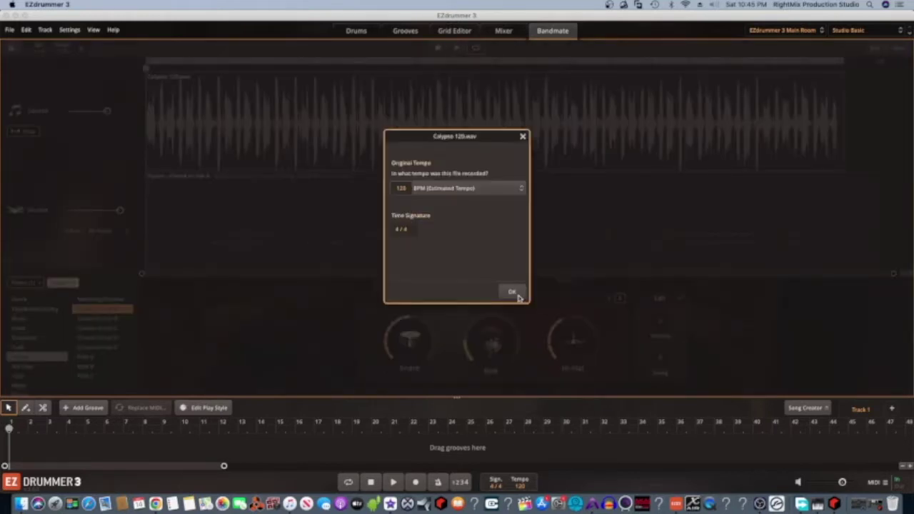
{"action": "left_click", "coordinate": [512, 293]}
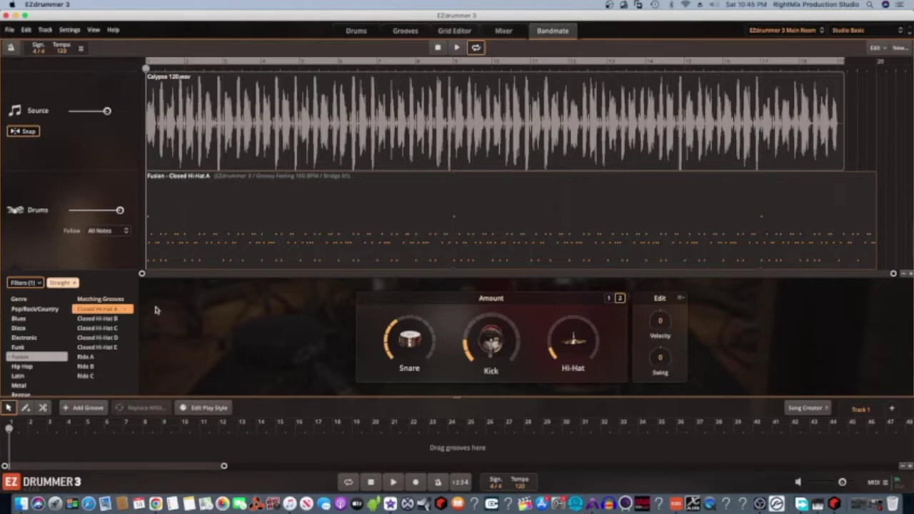
Load the Pop/Rock/Country Closed Hi-Hat A groove and audition it with the source audio
{"action": "left_click", "coordinate": [54, 309]}
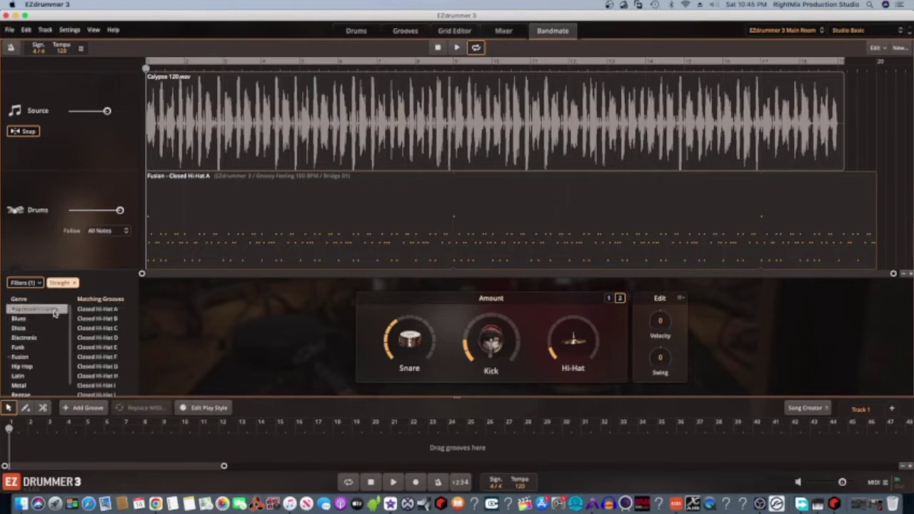
{"action": "left_click", "coordinate": [114, 309]}
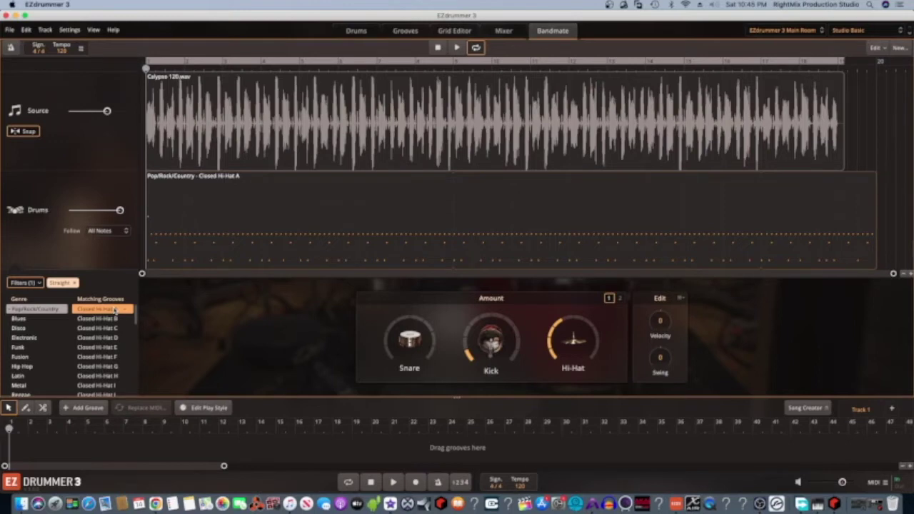
{"action": "scroll", "coordinate": [61, 353], "scroll_direction": "down", "scroll_amount": 1}
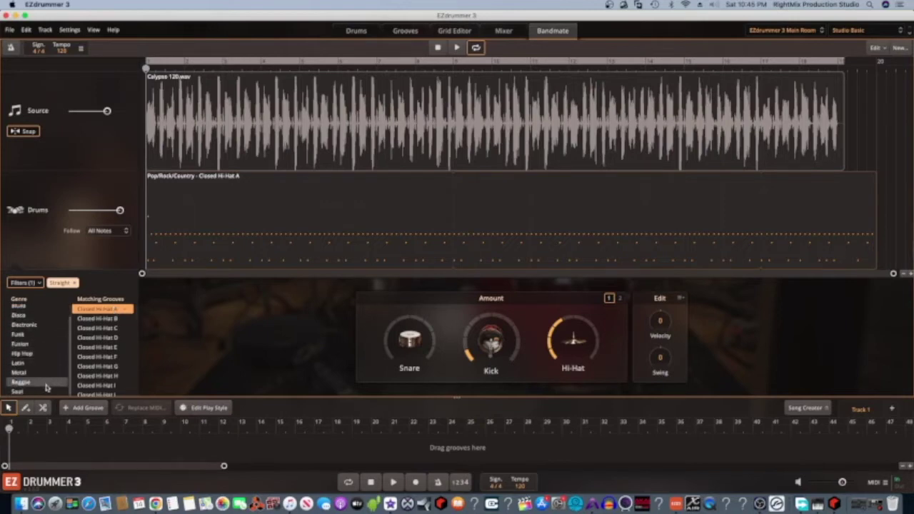
{"action": "scroll", "coordinate": [42, 389], "scroll_direction": "up", "scroll_amount": 1}
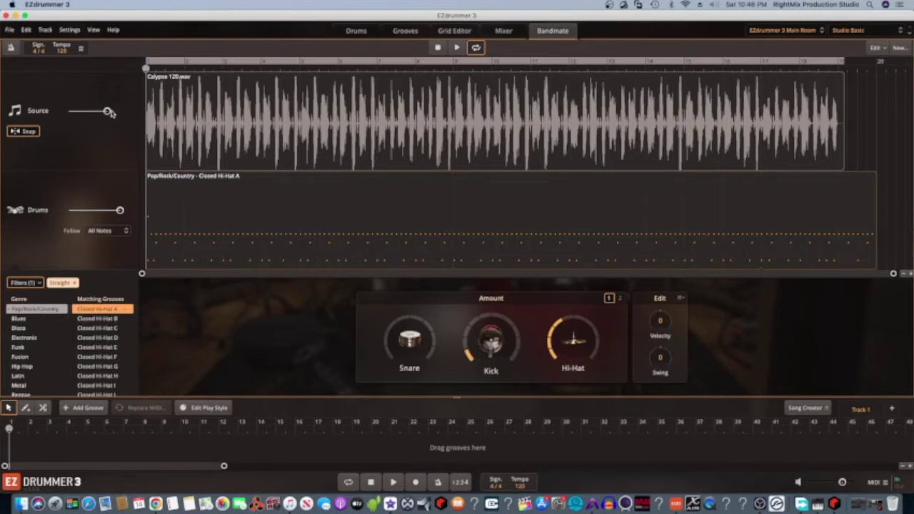
{"action": "left_click", "coordinate": [457, 48]}
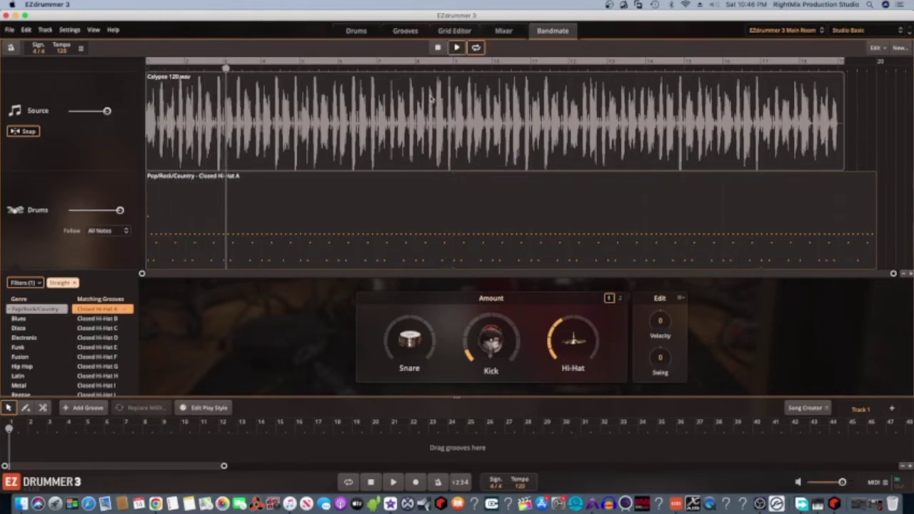
{"action": "left_click", "coordinate": [438, 48]}
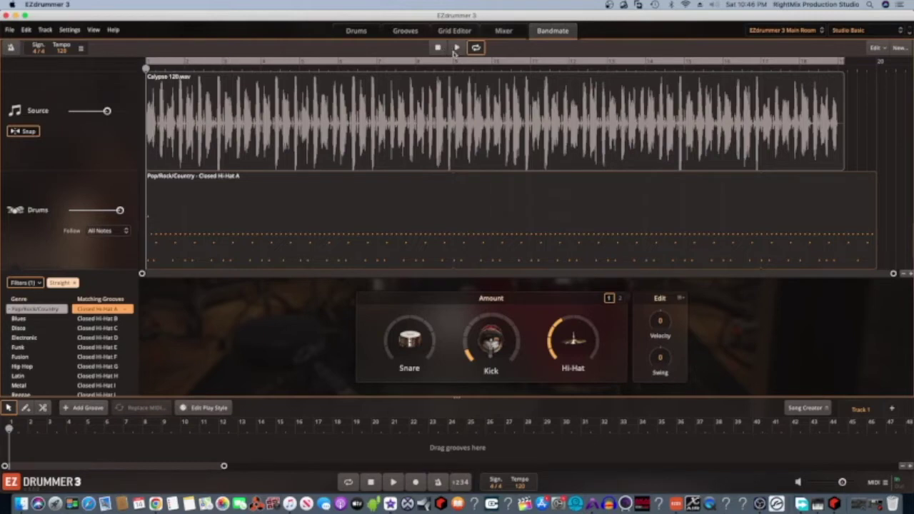
Play the Pop/Rock/Country Closed Hi-Hat B groove against the source and raise its kick amount
{"action": "left_click", "coordinate": [457, 48]}
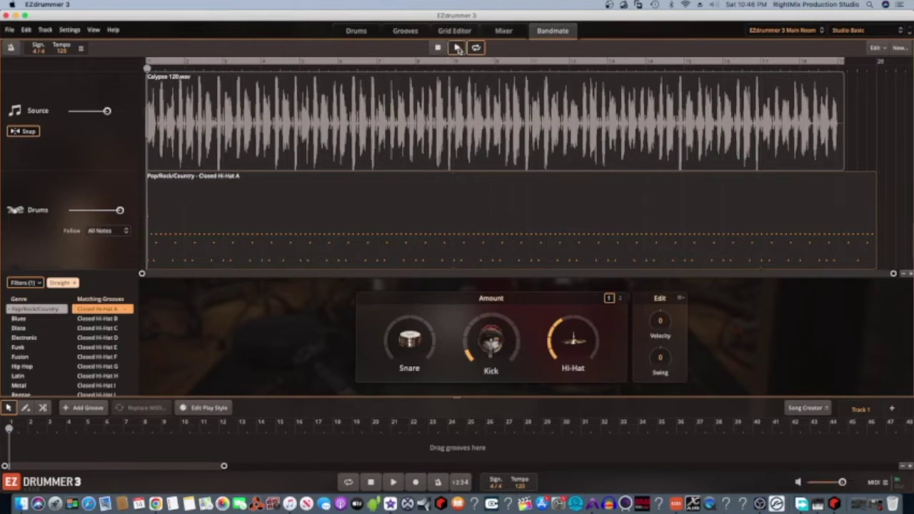
{"action": "left_click", "coordinate": [121, 318]}
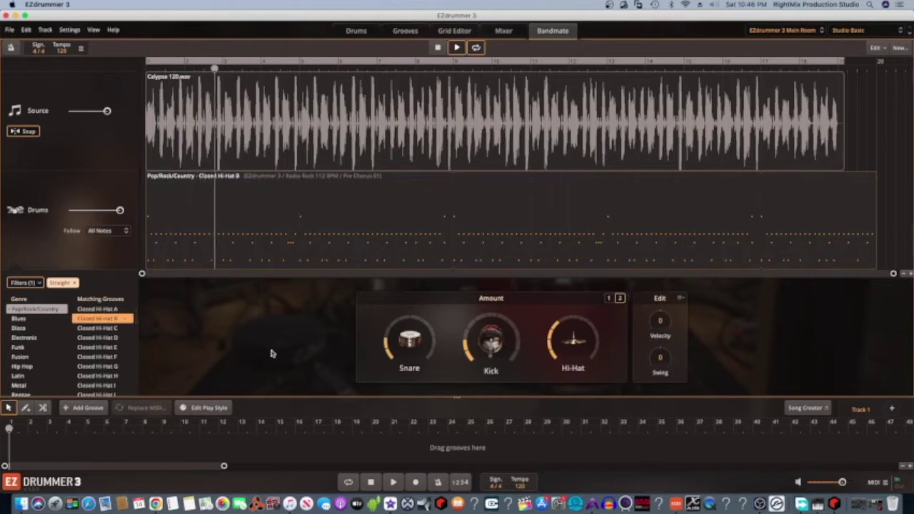
{"action": "mouse_move", "coordinate": [391, 340]}
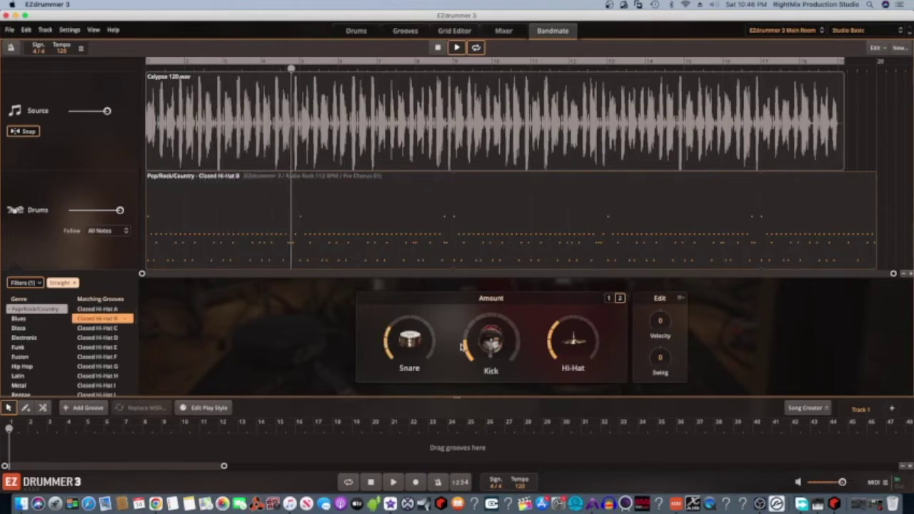
{"action": "left_click_drag", "start_coordinate": [461, 347], "coordinate": [469, 329]}
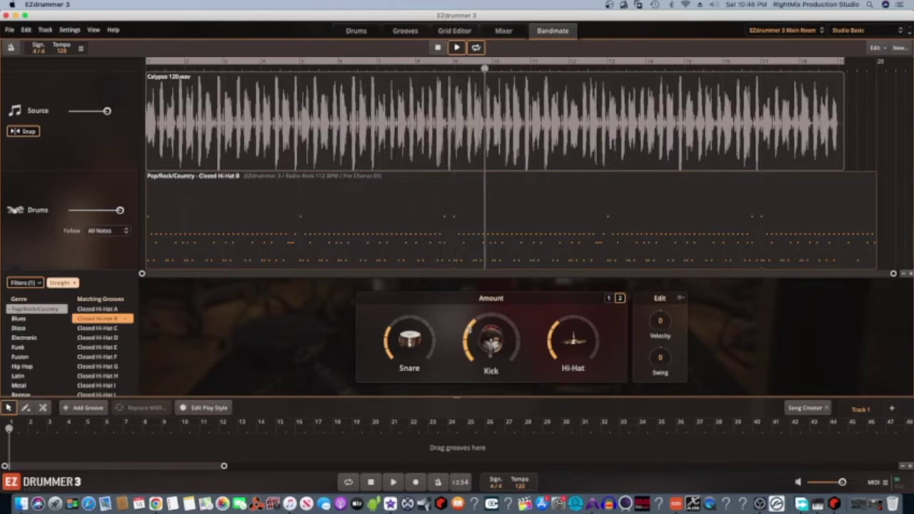
Switch to the Pop/Rock/Country Closed Hi-Hat C groove, raise its snare amount and stop playback
{"action": "left_click", "coordinate": [112, 329]}
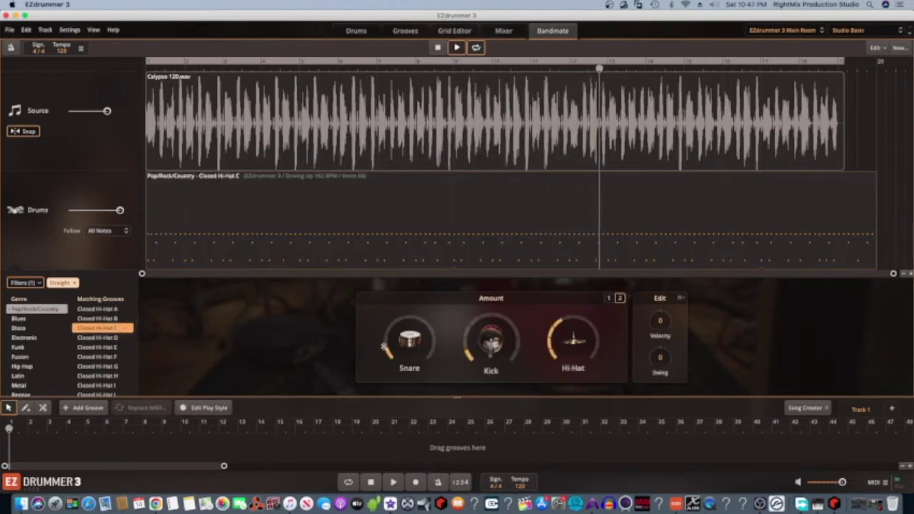
{"action": "left_click_drag", "start_coordinate": [383, 347], "coordinate": [392, 328]}
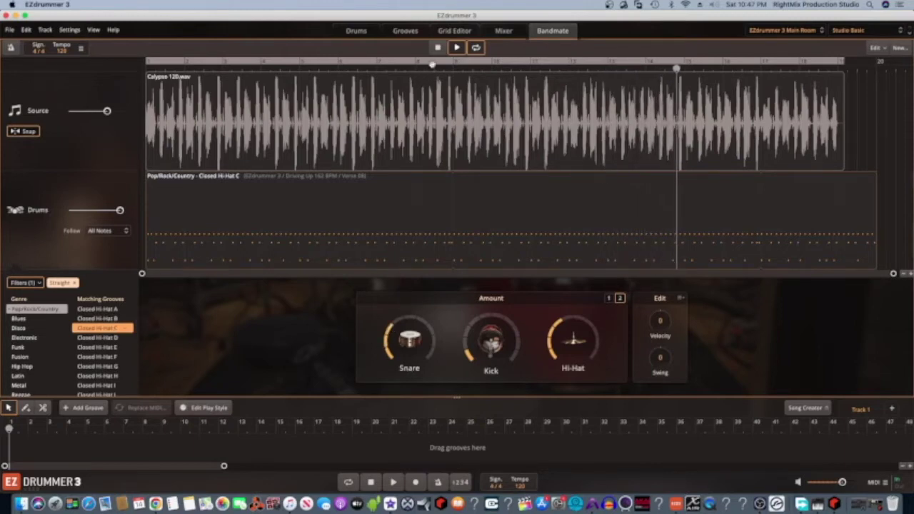
{"action": "left_click", "coordinate": [438, 47]}
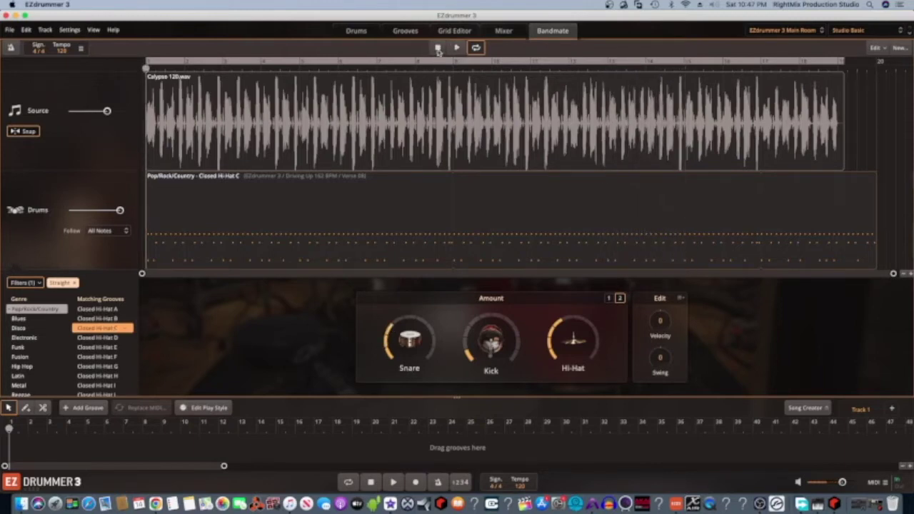
Load the Blues Closed Hi-Hat A groove and play it with the source audio
{"action": "left_click", "coordinate": [18, 318]}
{"action": "left_click", "coordinate": [101, 309]}
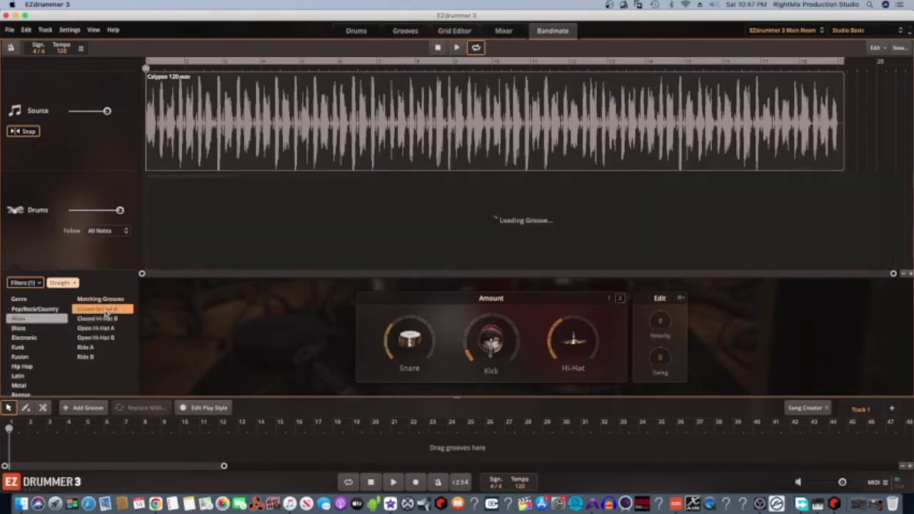
{"action": "left_click", "coordinate": [458, 47]}
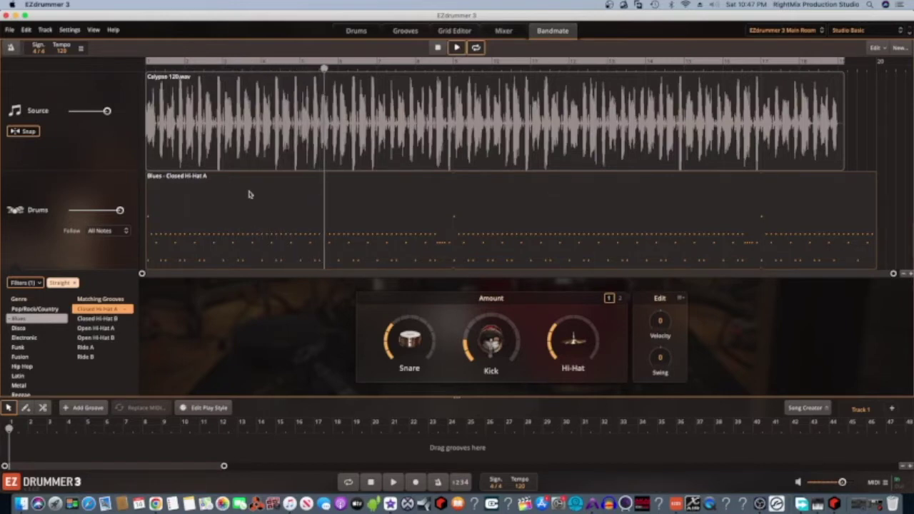
Switch to the Blues Closed Hi-Hat B groove during playback and raise its snare and kick amounts
{"action": "left_click", "coordinate": [107, 319]}
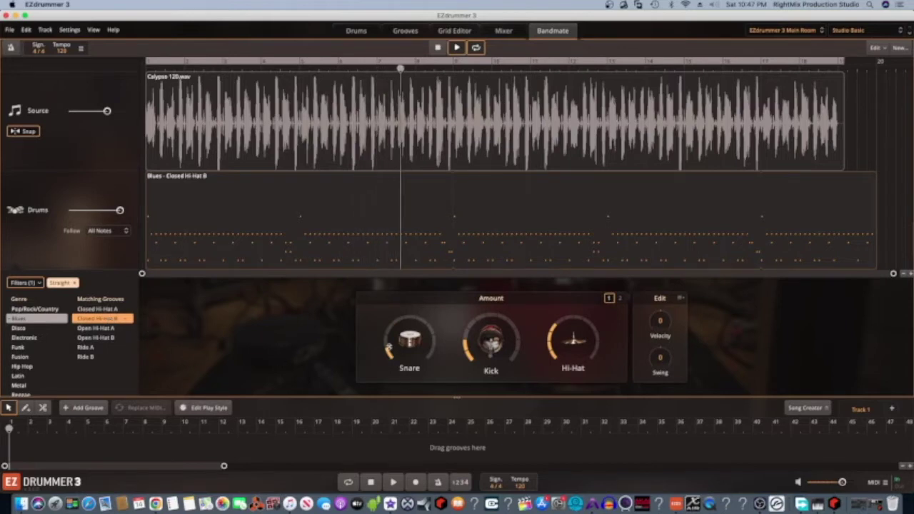
{"action": "mouse_move", "coordinate": [387, 334]}
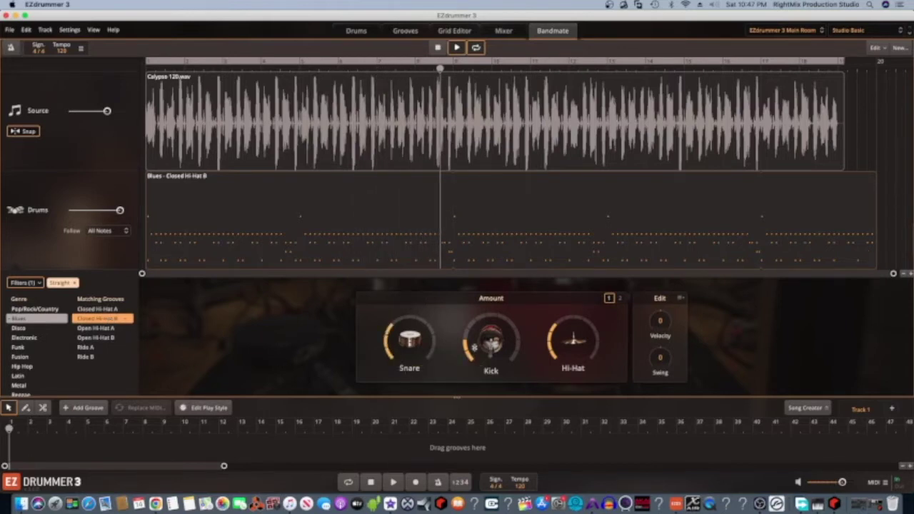
{"action": "mouse_move", "coordinate": [473, 330]}
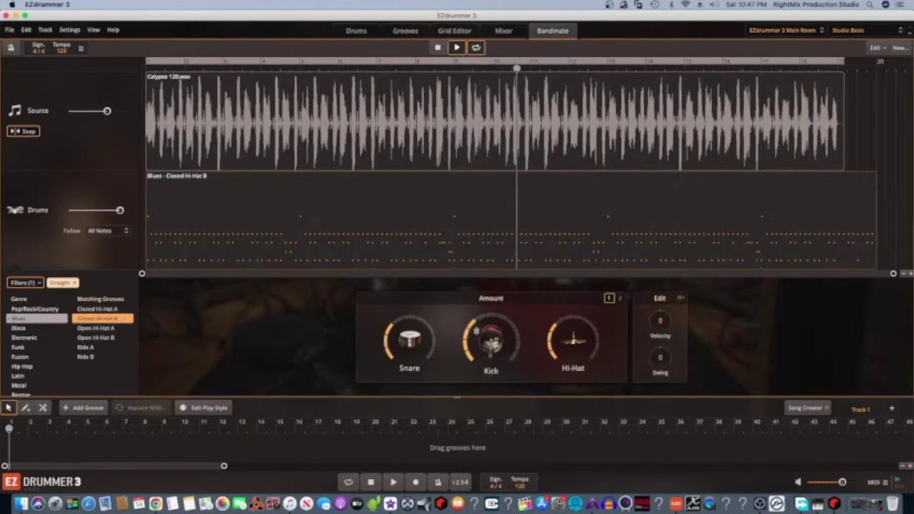
Audition the Blues Open Hi-Hat A and Open Hi-Hat B grooves with the source, ending with playback stopped
{"action": "left_click", "coordinate": [97, 328]}
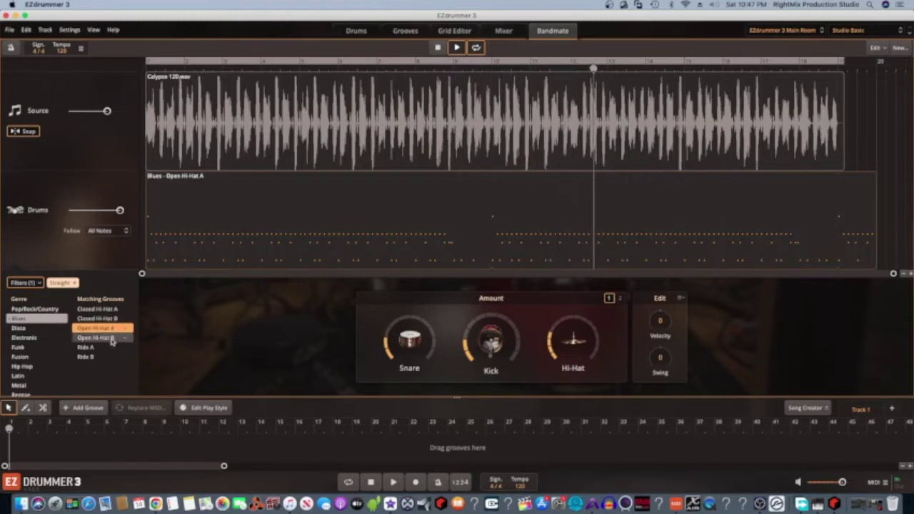
{"action": "left_click", "coordinate": [111, 339]}
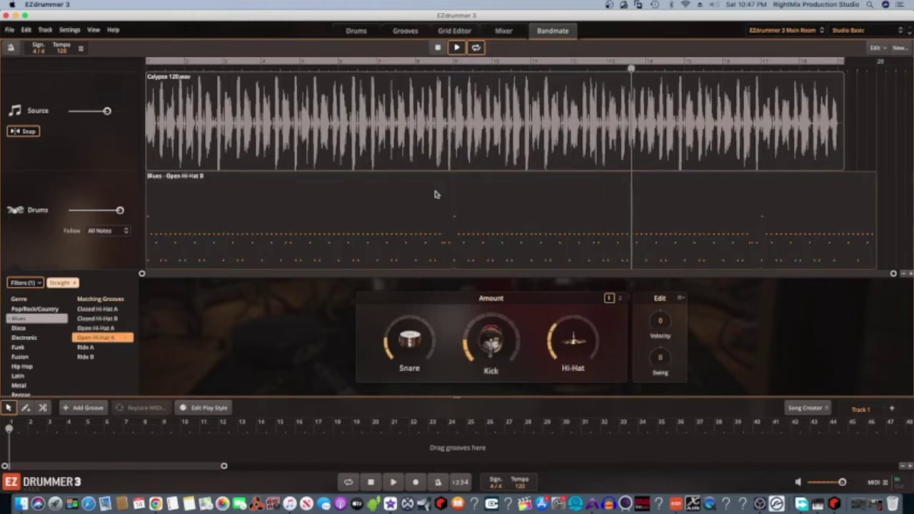
{"action": "left_click", "coordinate": [437, 47]}
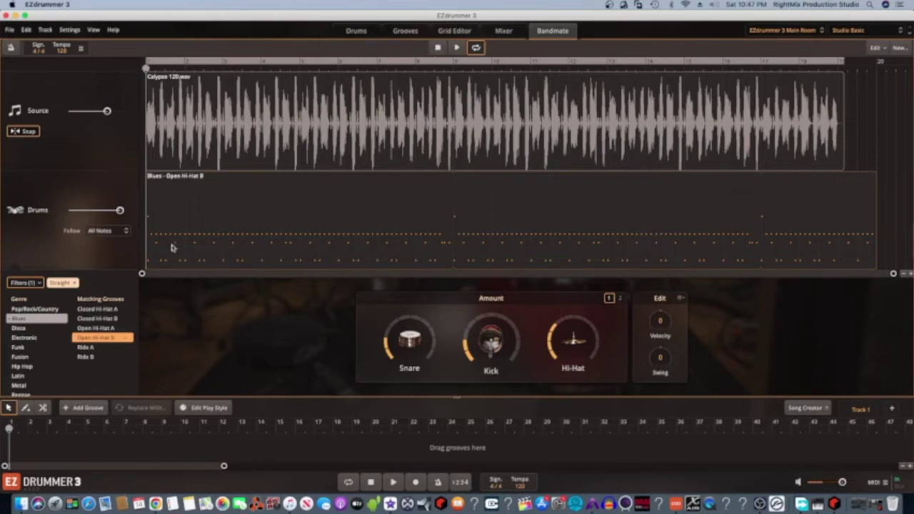
Load the Disco Closed Hi-Hat A groove and audition it with the source audio
{"action": "left_click", "coordinate": [30, 329]}
{"action": "left_click", "coordinate": [112, 309]}
{"action": "left_click", "coordinate": [457, 48]}
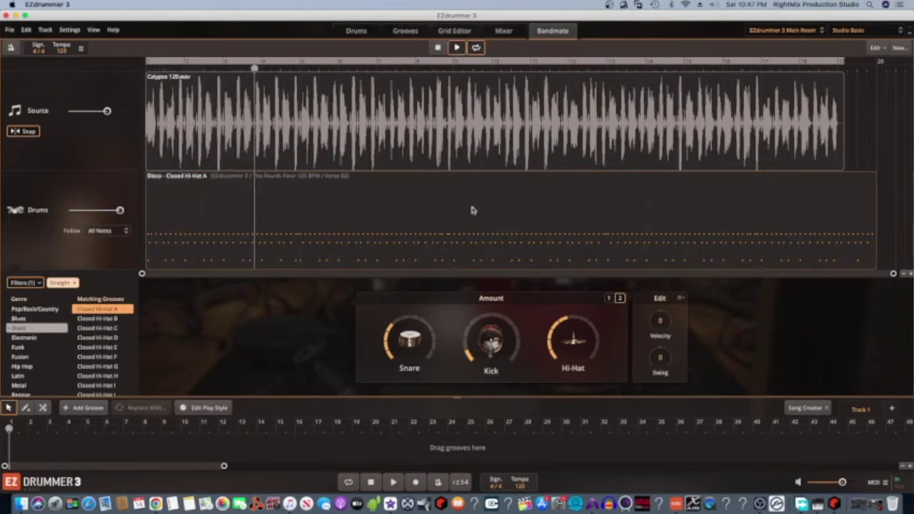
{"action": "key", "text": "space"}
Audition the Electronic grooves Closed Hi-Hat A, B, C and D in turn with the source audio
{"action": "left_click", "coordinate": [32, 337]}
{"action": "left_click", "coordinate": [104, 310]}
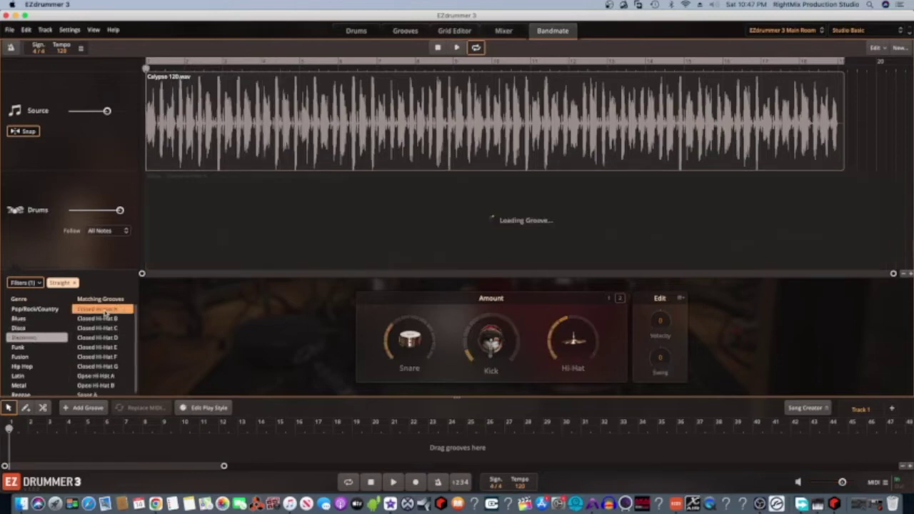
{"action": "left_click", "coordinate": [457, 48]}
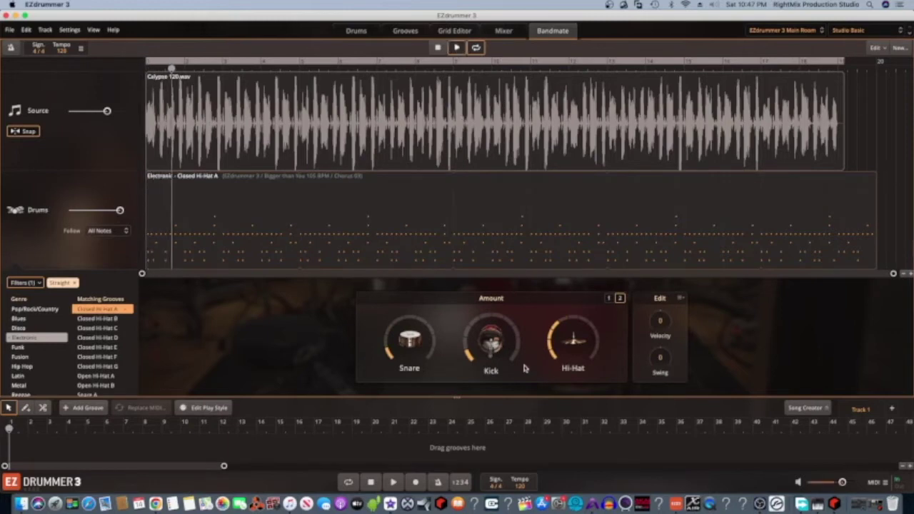
{"action": "left_click", "coordinate": [107, 319]}
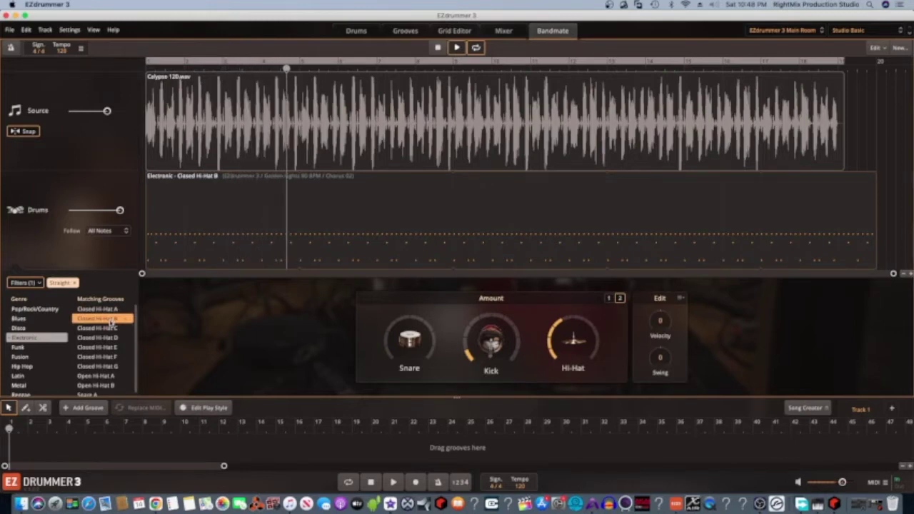
{"action": "left_click", "coordinate": [111, 329]}
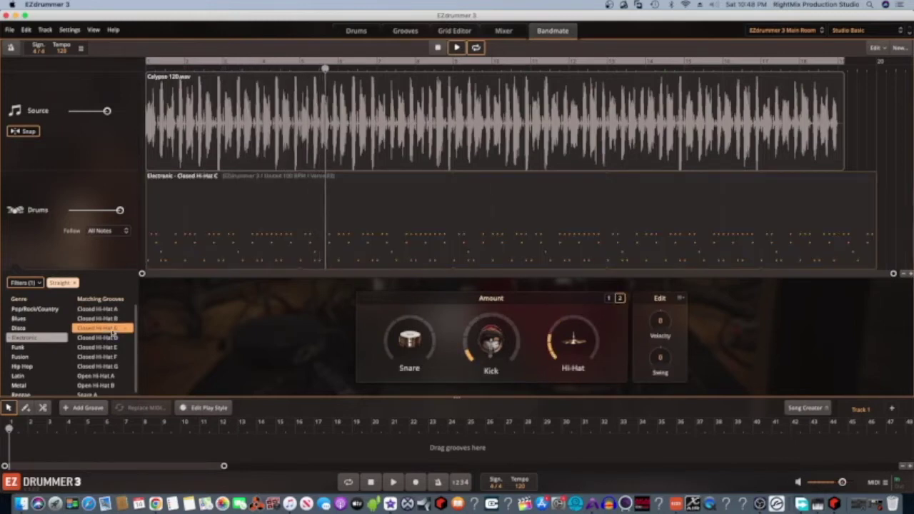
{"action": "left_click", "coordinate": [112, 336]}
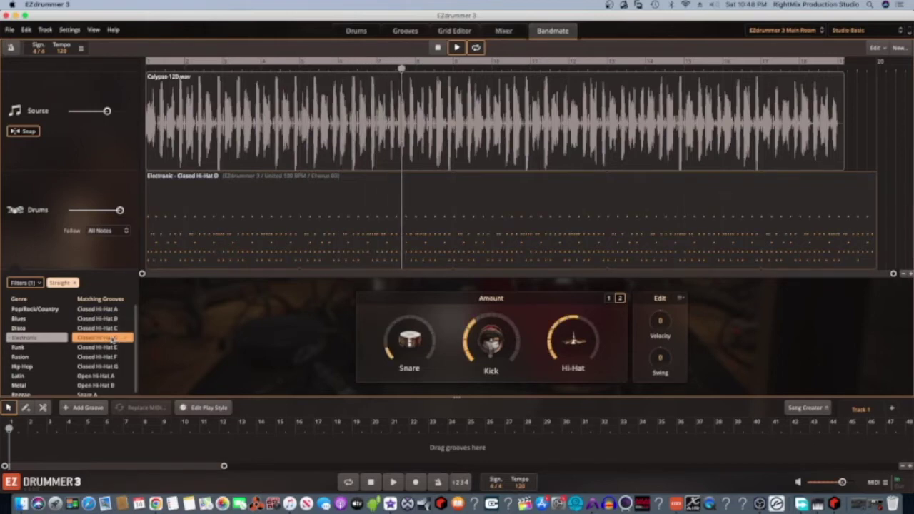
{"action": "left_click", "coordinate": [437, 47]}
Load the Funk Closed Hi-Hat A groove, play it with the source audio and stop playback
{"action": "left_click", "coordinate": [30, 348]}
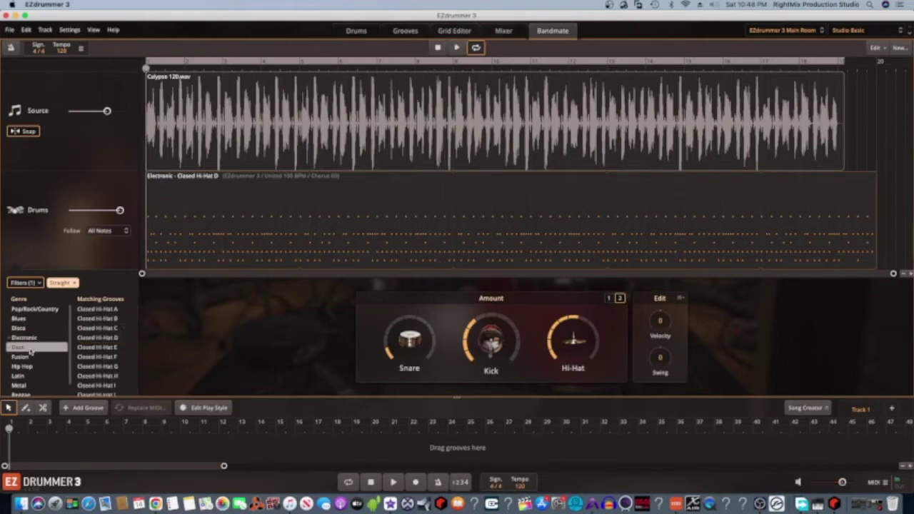
{"action": "left_click", "coordinate": [121, 309]}
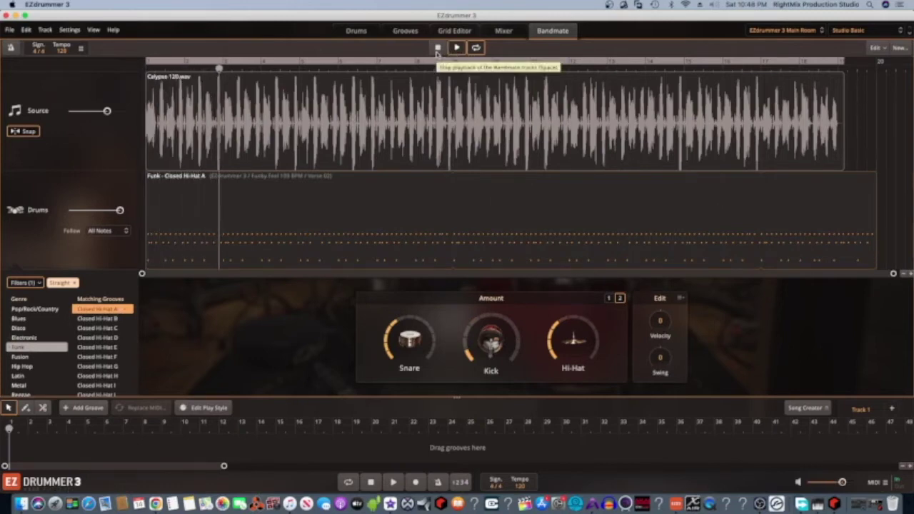
{"action": "left_click", "coordinate": [436, 51]}
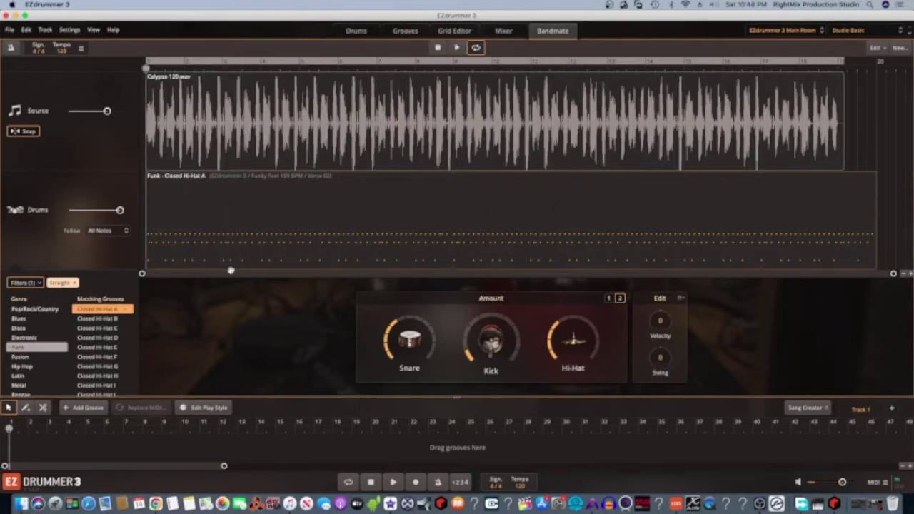
Load the Latin Open Hi-Hat A groove and start playing it with the source audio
{"action": "left_click", "coordinate": [20, 376]}
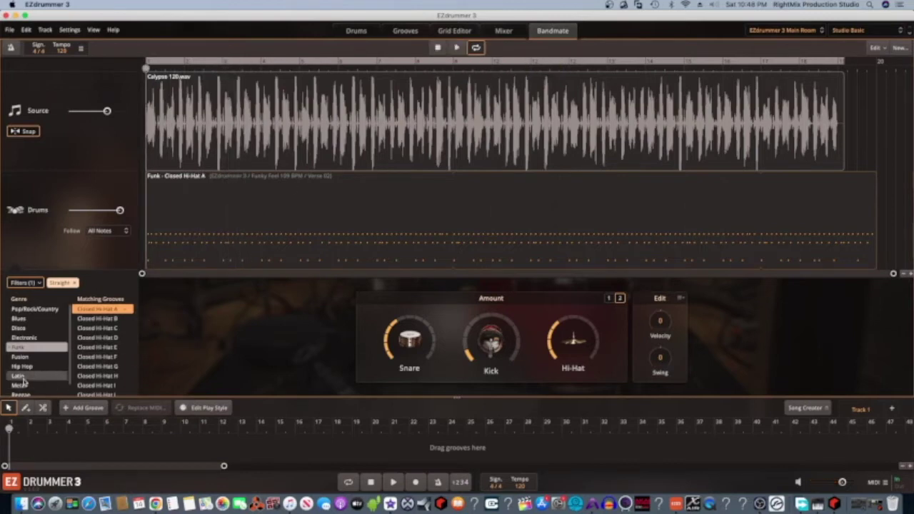
{"action": "left_click", "coordinate": [92, 311]}
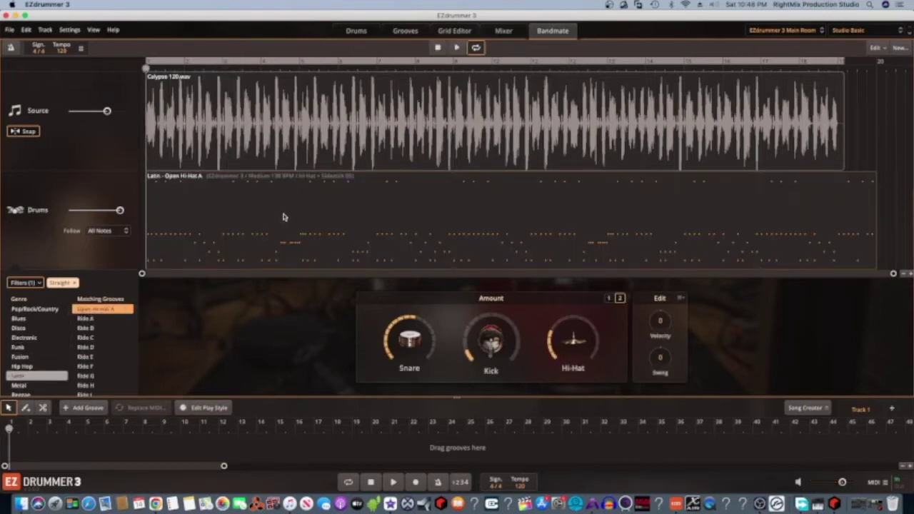
{"action": "left_click", "coordinate": [458, 49]}
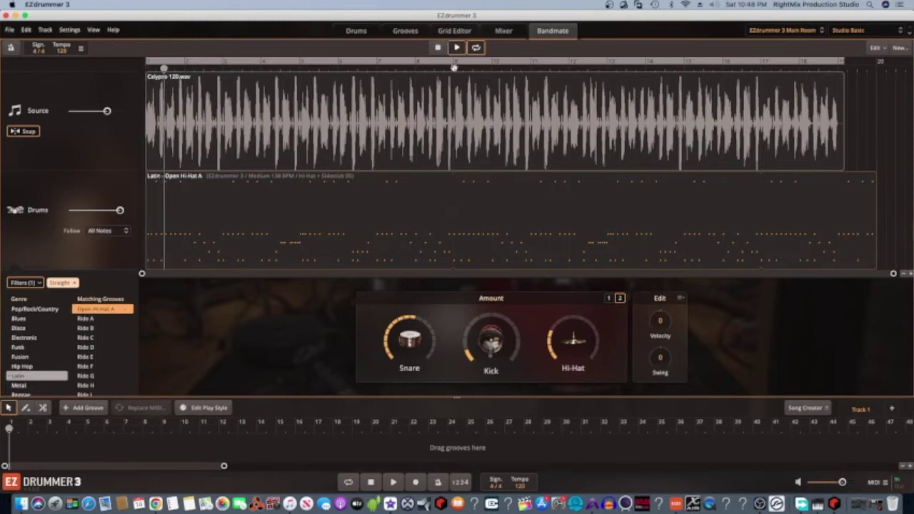
Reduce the snare amount and raise the kick and hi-hat amounts of the Latin Open Hi-Hat A groove during playback
{"action": "left_click_drag", "start_coordinate": [411, 323], "coordinate": [411, 336]}
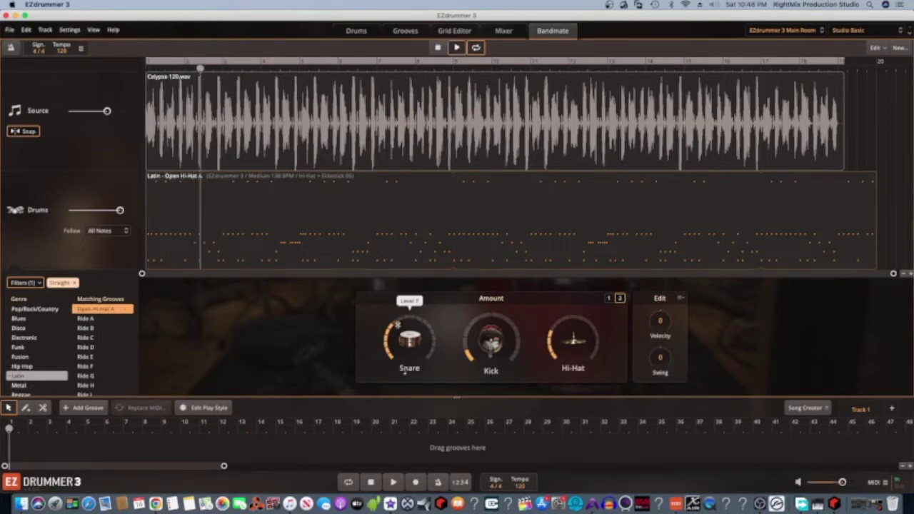
{"action": "left_click_drag", "start_coordinate": [466, 342], "coordinate": [471, 322]}
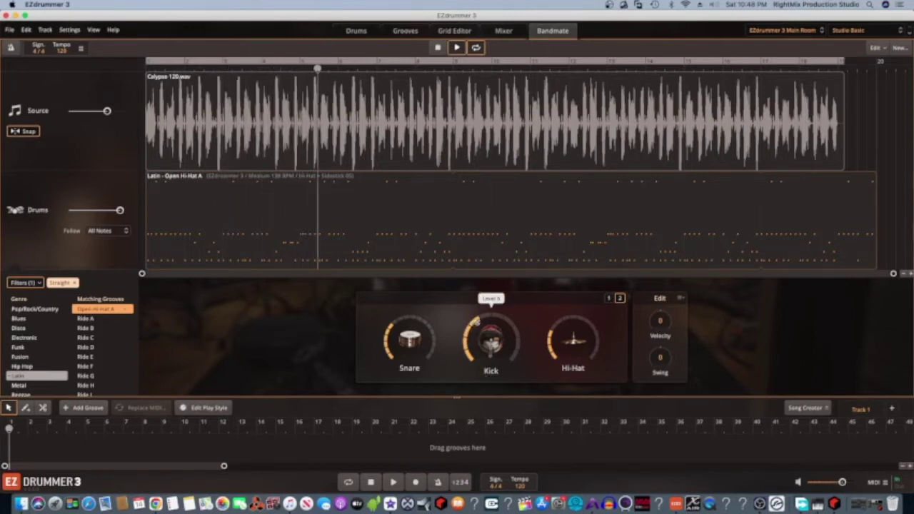
{"action": "left_click_drag", "start_coordinate": [482, 321], "coordinate": [486, 316]}
{"action": "mouse_move", "coordinate": [555, 320]}
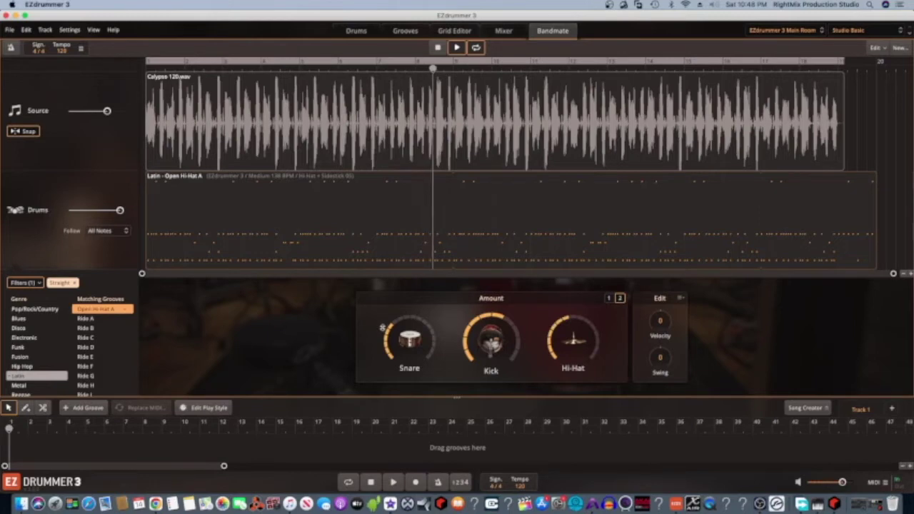
Audition the Latin Ride A and Ride B grooves in turn with the source audio, ending with playback stopped
{"action": "left_click", "coordinate": [96, 320]}
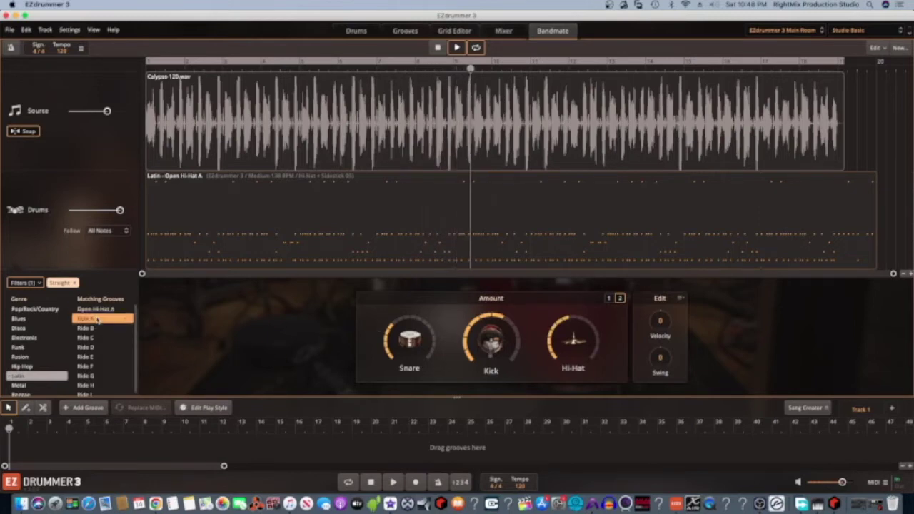
{"action": "left_click", "coordinate": [93, 328]}
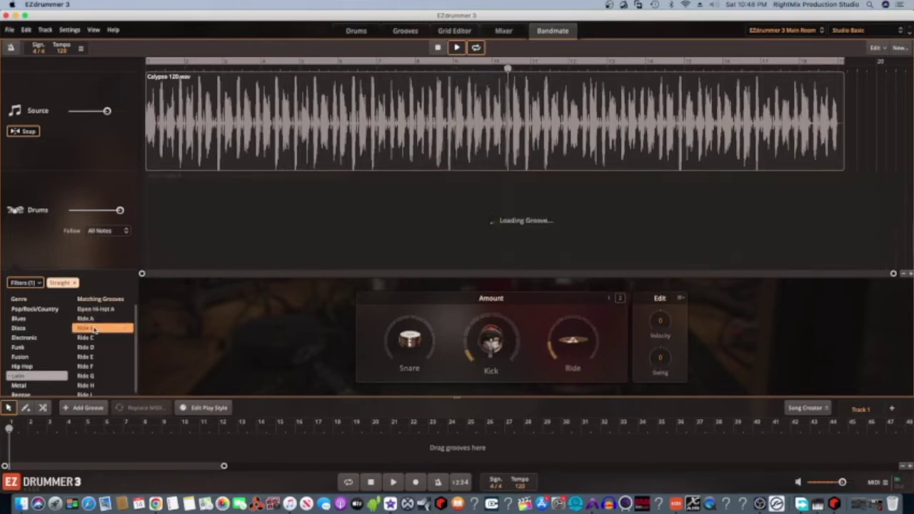
{"action": "left_click", "coordinate": [436, 47]}
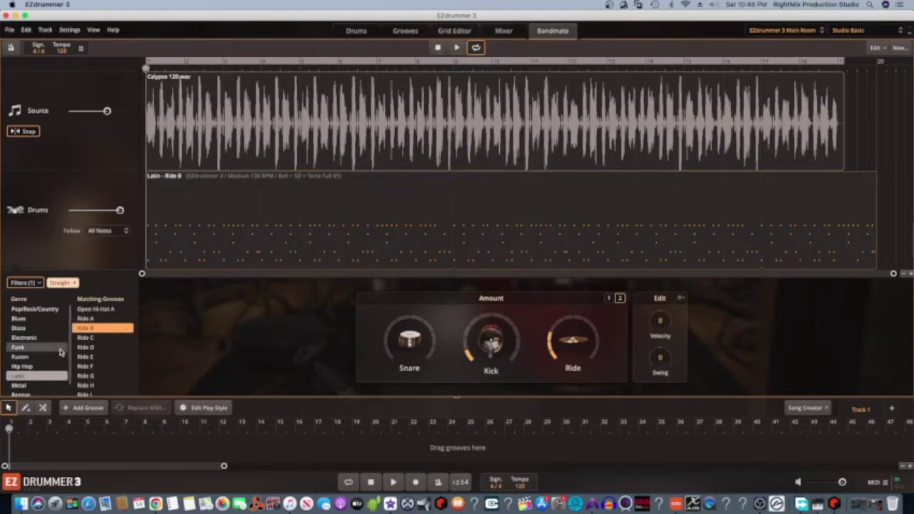
Load the Reggae Closed Hi-Hat A groove, audition it with the Calypso 120.wav source and stop playback
{"action": "scroll", "coordinate": [43, 357], "scroll_direction": "down", "scroll_amount": 2}
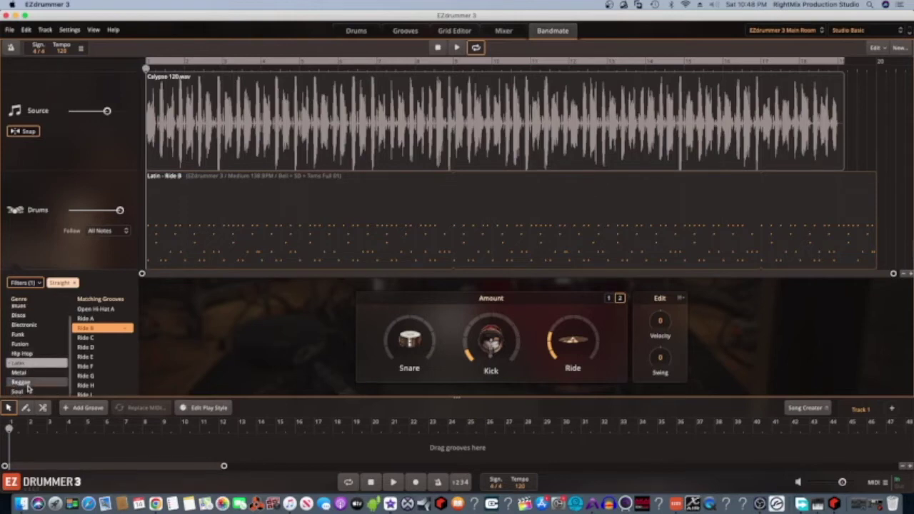
{"action": "left_click", "coordinate": [28, 383]}
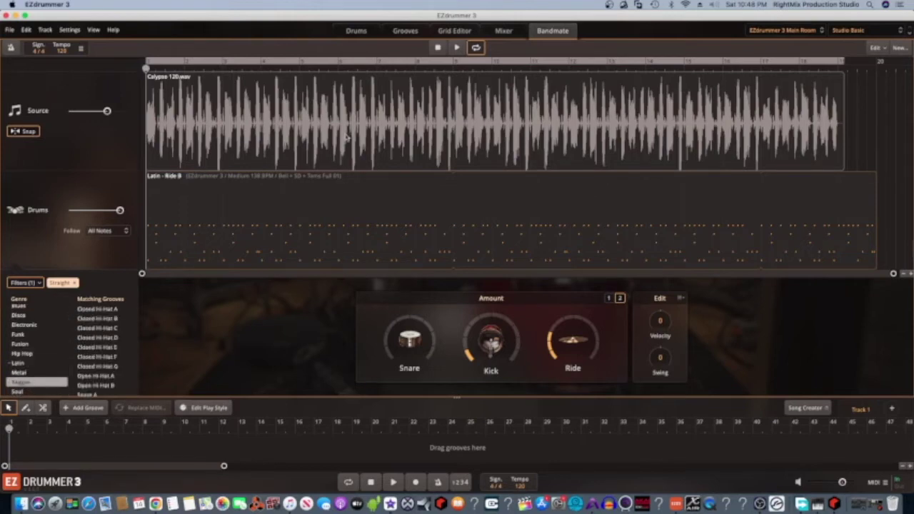
{"action": "left_click", "coordinate": [458, 47]}
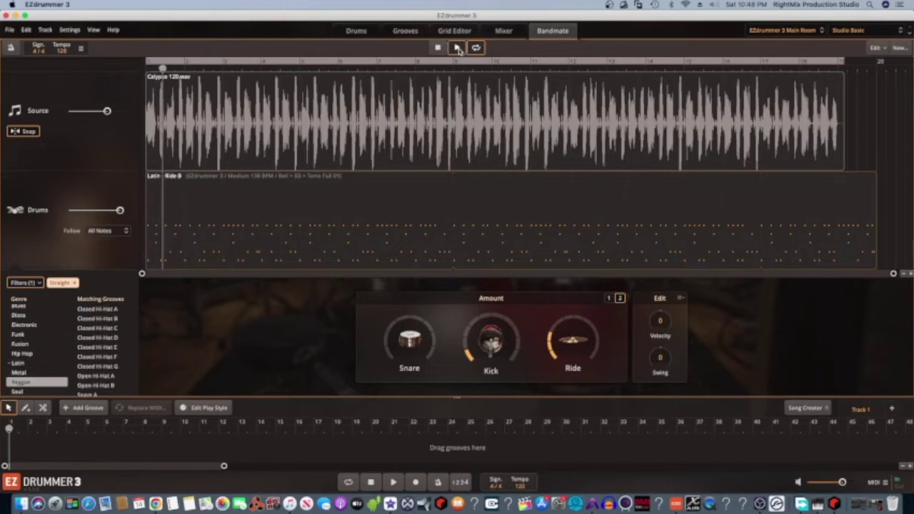
{"action": "left_click", "coordinate": [97, 309]}
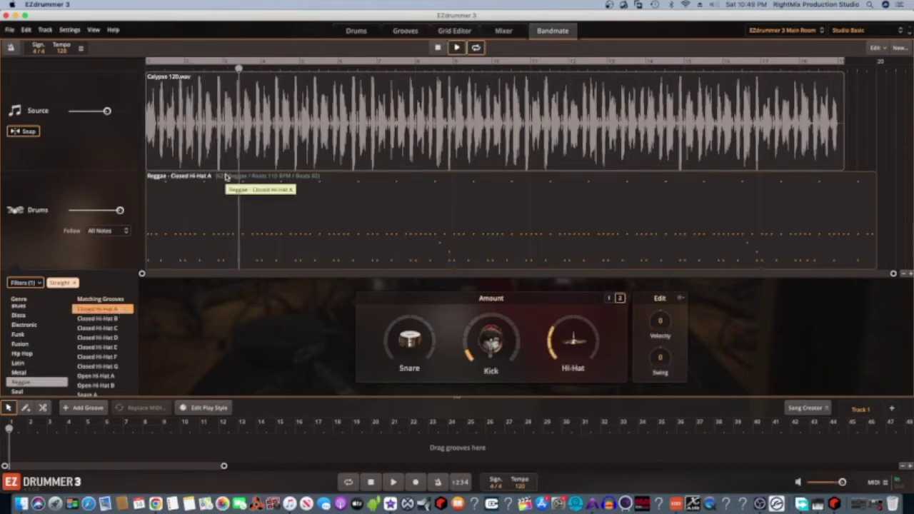
{"action": "left_click", "coordinate": [439, 47]}
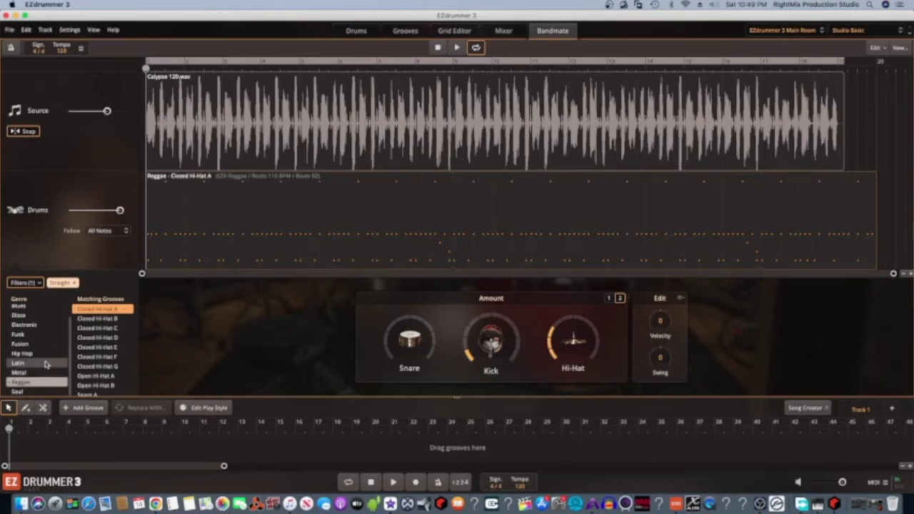
{"action": "scroll", "coordinate": [45, 364], "scroll_direction": "up", "scroll_amount": 1}
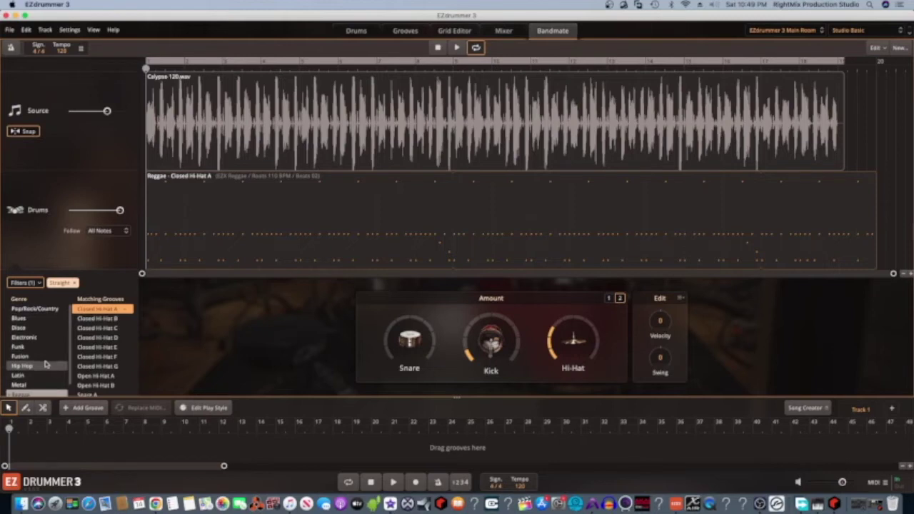
{"action": "scroll", "coordinate": [45, 364], "scroll_direction": "down", "scroll_amount": 1}
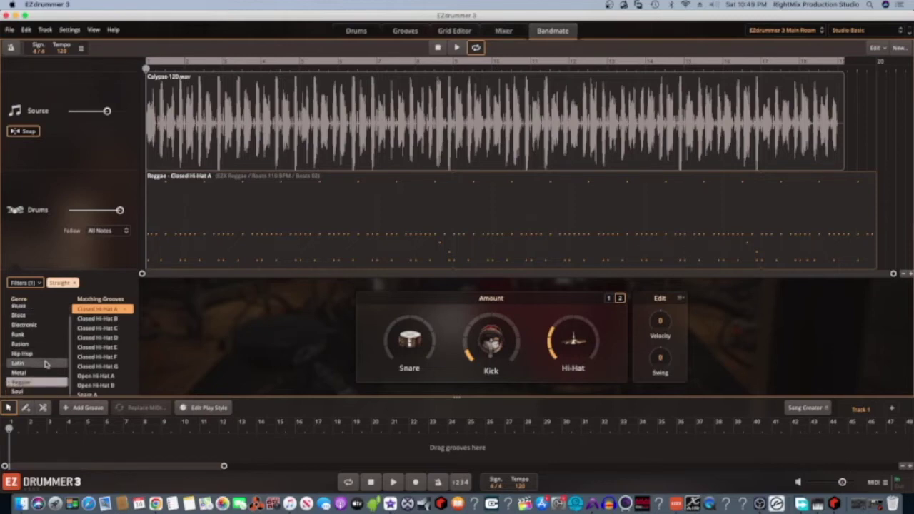
{"action": "scroll", "coordinate": [45, 364], "scroll_direction": "up", "scroll_amount": 1}
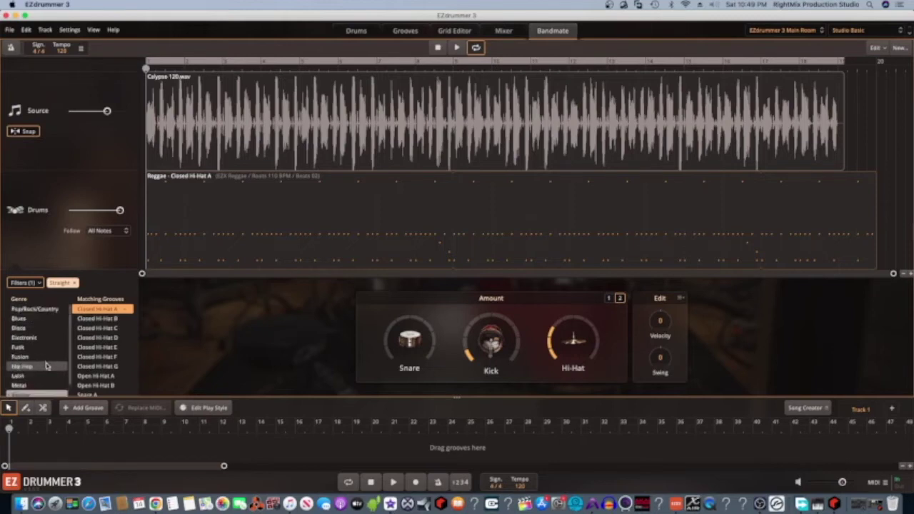
Remove the Calypso 120.wav source block and load the recent file Reggae 143.wav into Bandmate in its place
{"action": "right_click", "coordinate": [348, 115]}
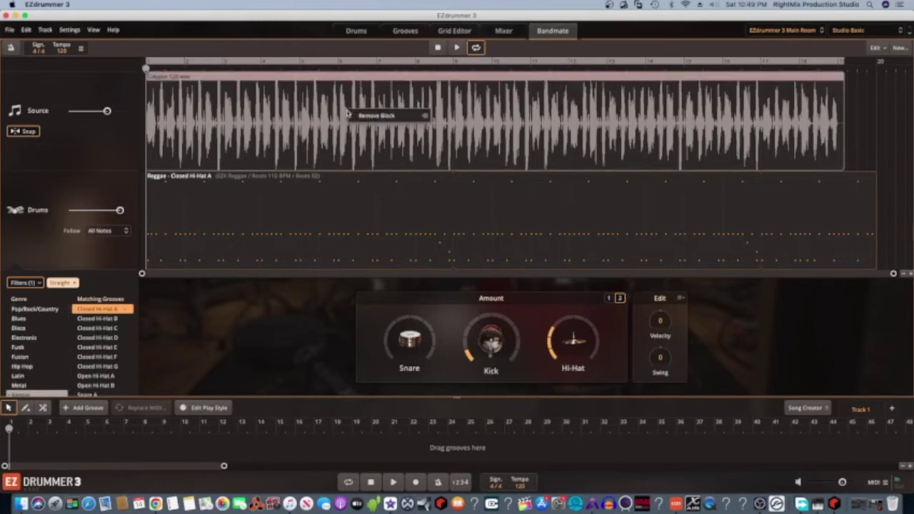
{"action": "left_click", "coordinate": [391, 115]}
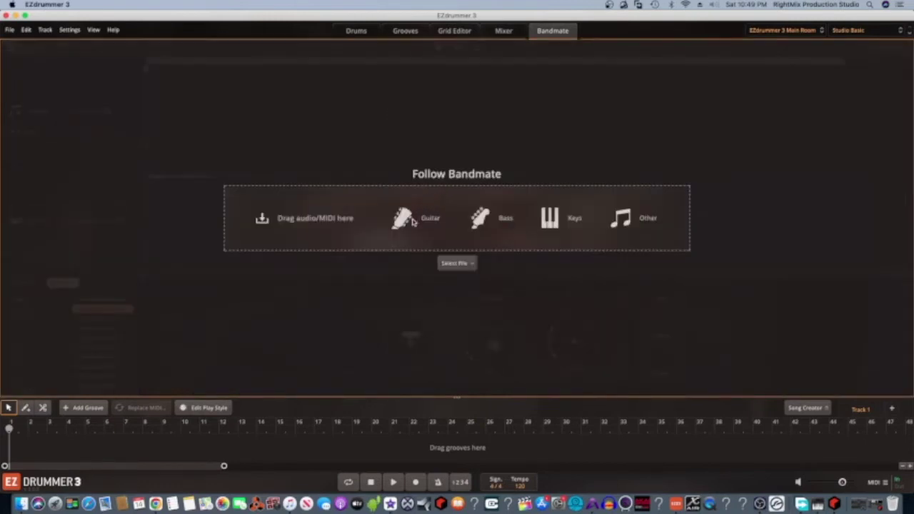
{"action": "left_click", "coordinate": [466, 264]}
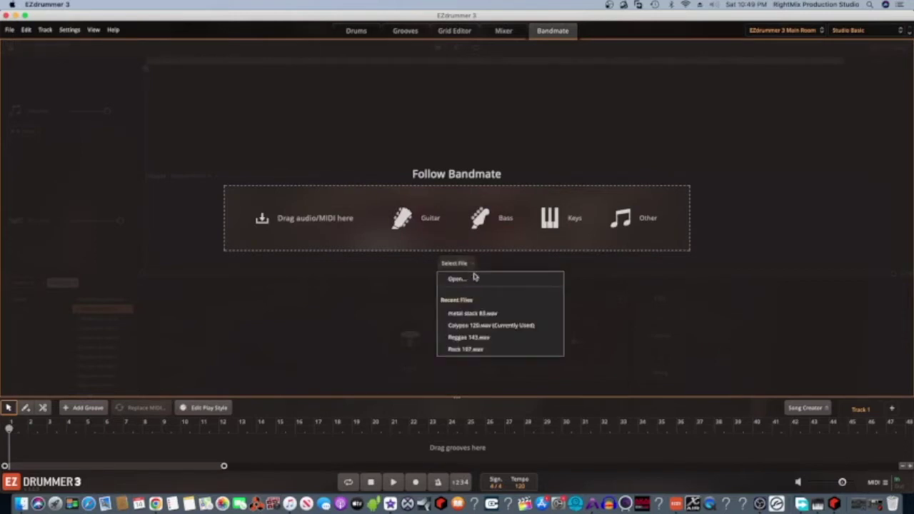
{"action": "left_click", "coordinate": [480, 341]}
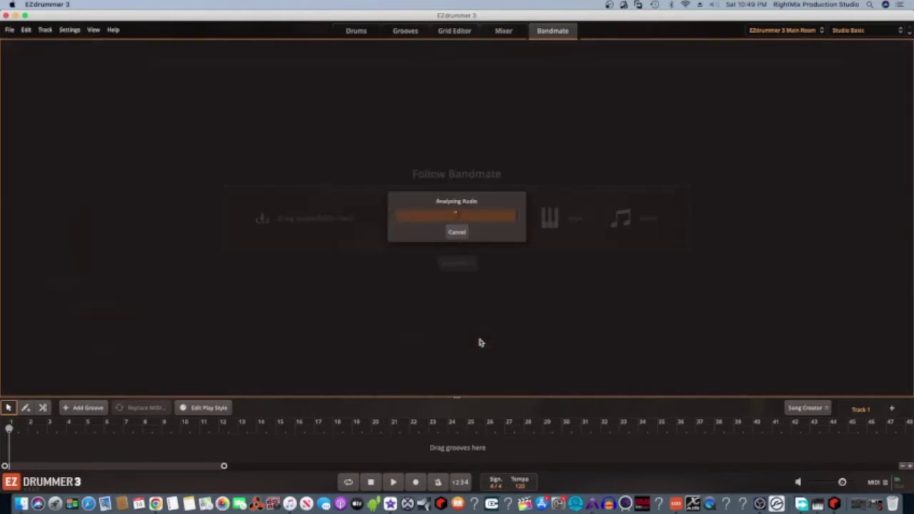
{"action": "left_click", "coordinate": [508, 291]}
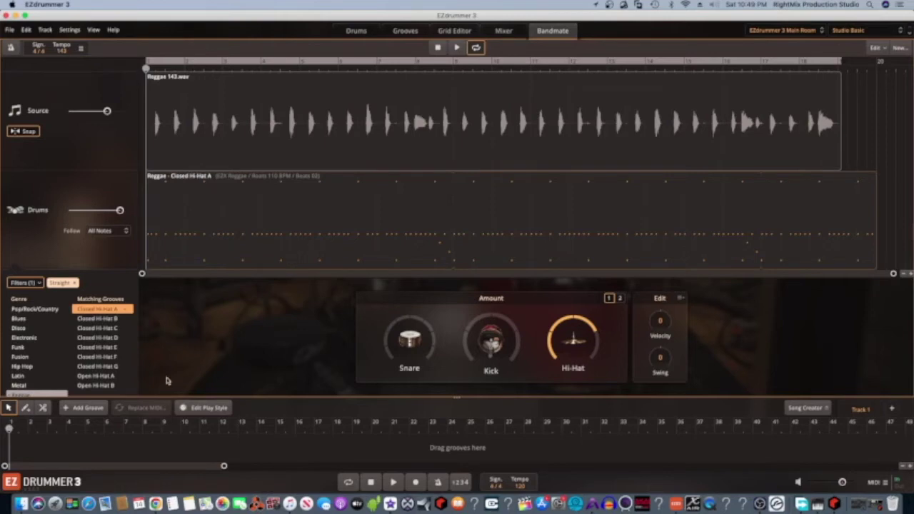
Play the Reggae Closed Hi-Hat A groove with the Reggae 143.wav source while raising its snare and kick amounts
{"action": "scroll", "coordinate": [35, 357], "scroll_direction": "down", "scroll_amount": 2}
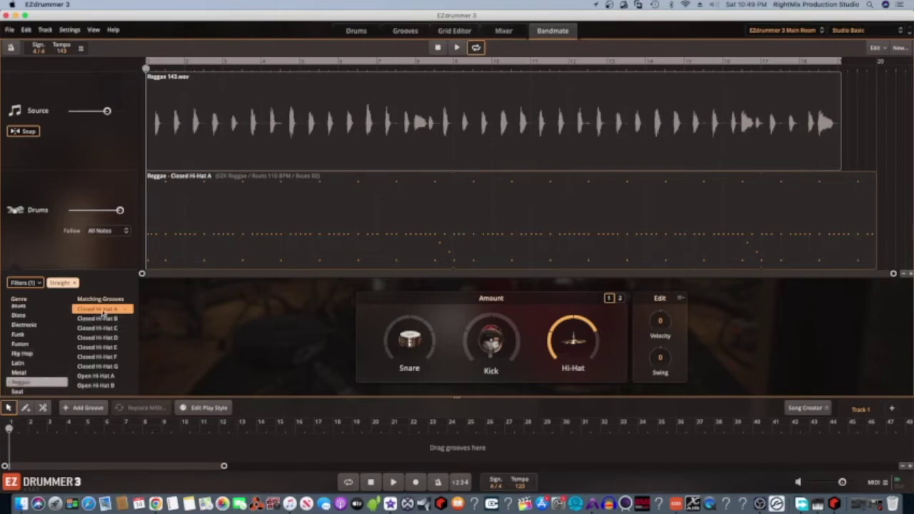
{"action": "left_click", "coordinate": [457, 48]}
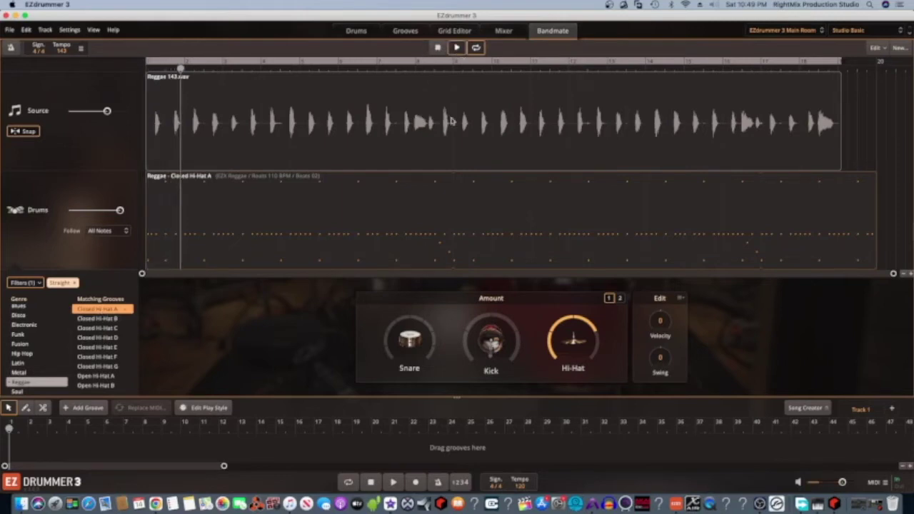
{"action": "left_click", "coordinate": [392, 327]}
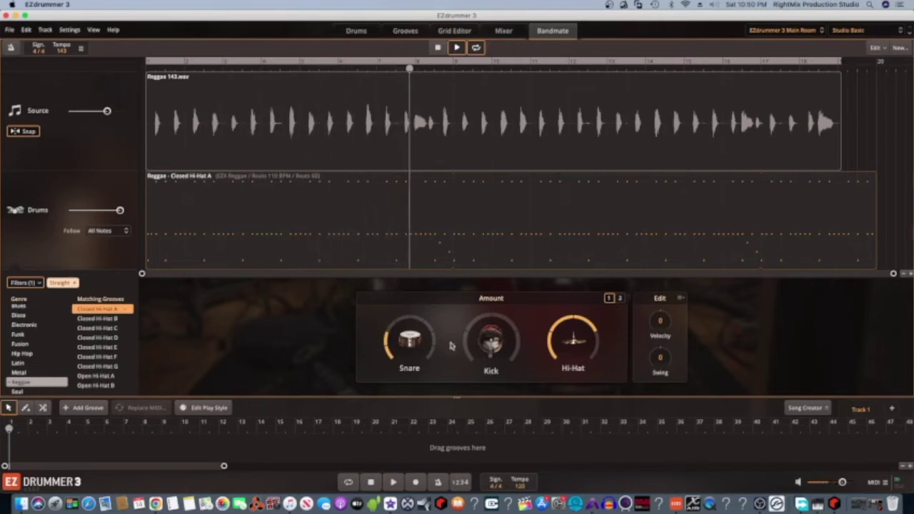
{"action": "mouse_move", "coordinate": [468, 348]}
{"action": "left_click_drag", "start_coordinate": [468, 349], "coordinate": [468, 336]}
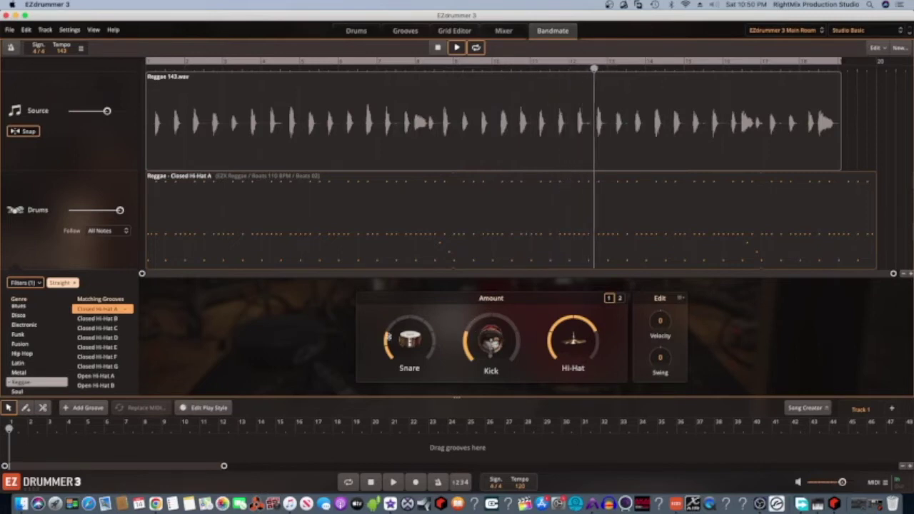
{"action": "left_click_drag", "start_coordinate": [388, 335], "coordinate": [395, 320]}
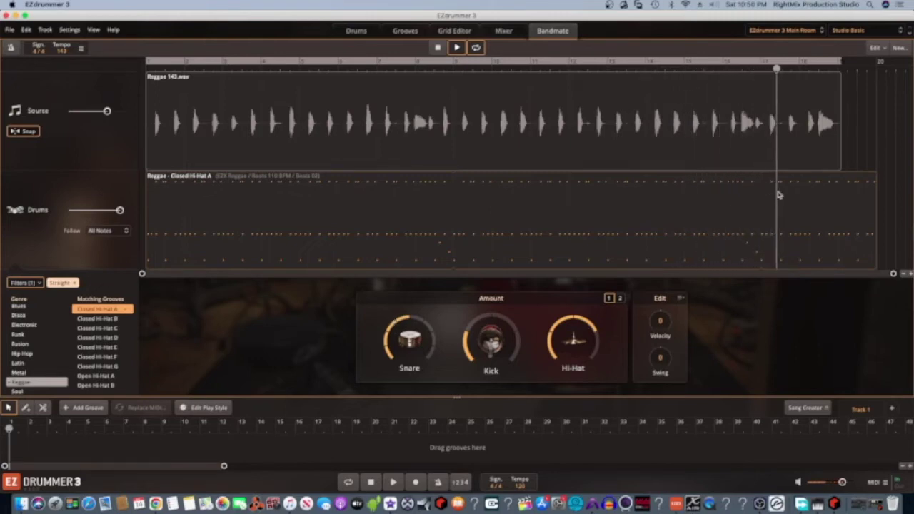
Extend the source block to the end of the drum block and audition the Reggae Closed Hi-Hat B groove, ending with playback stopped
{"action": "left_click_drag", "start_coordinate": [841, 130], "coordinate": [868, 139]}
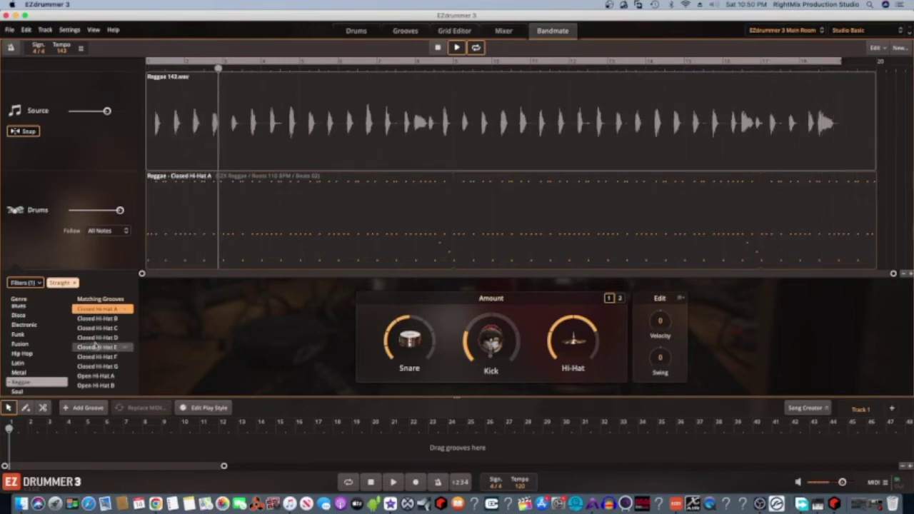
{"action": "left_click", "coordinate": [109, 318]}
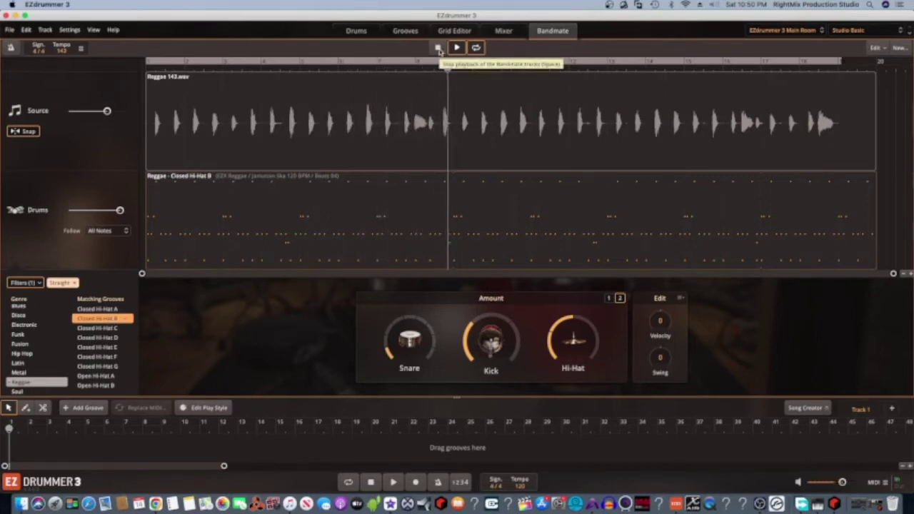
{"action": "left_click", "coordinate": [438, 48]}
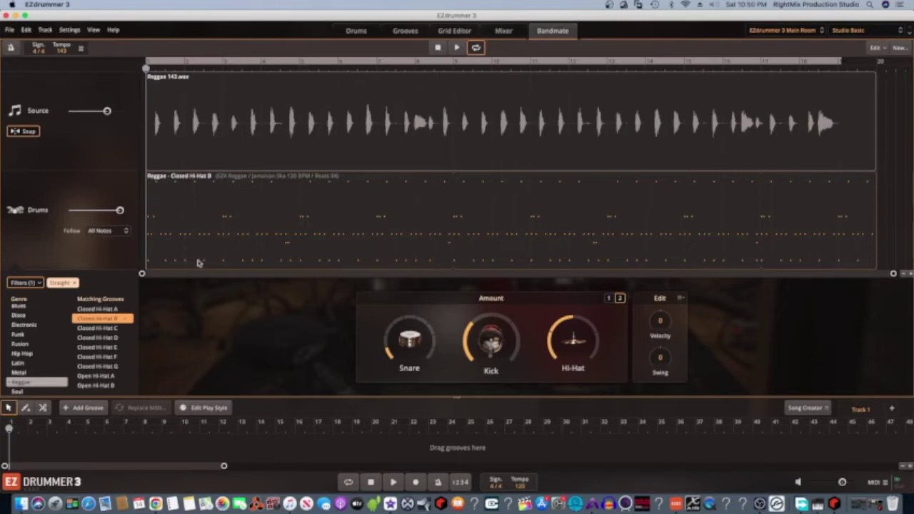
Audition the Reggae Closed Hi-Hat C groove with the source, raising its snare amount and trying higher and lower kick amounts
{"action": "left_click", "coordinate": [118, 329]}
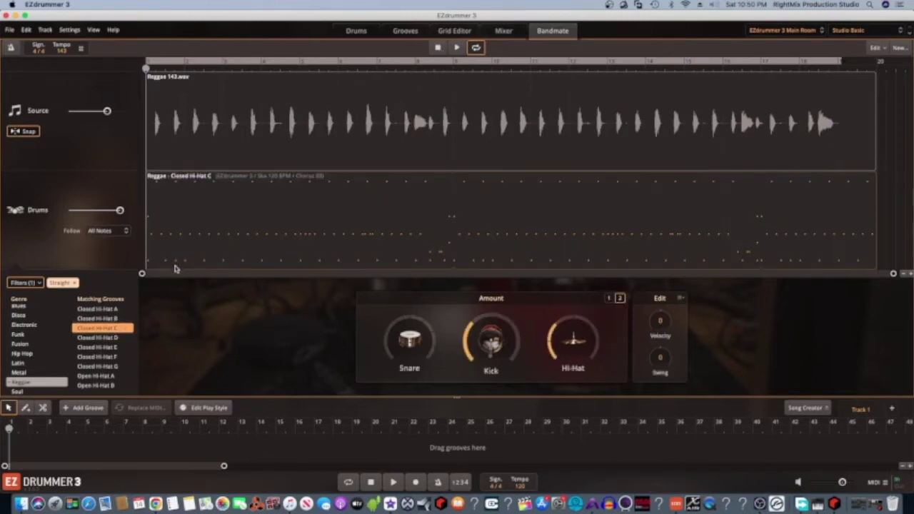
{"action": "left_click", "coordinate": [457, 48]}
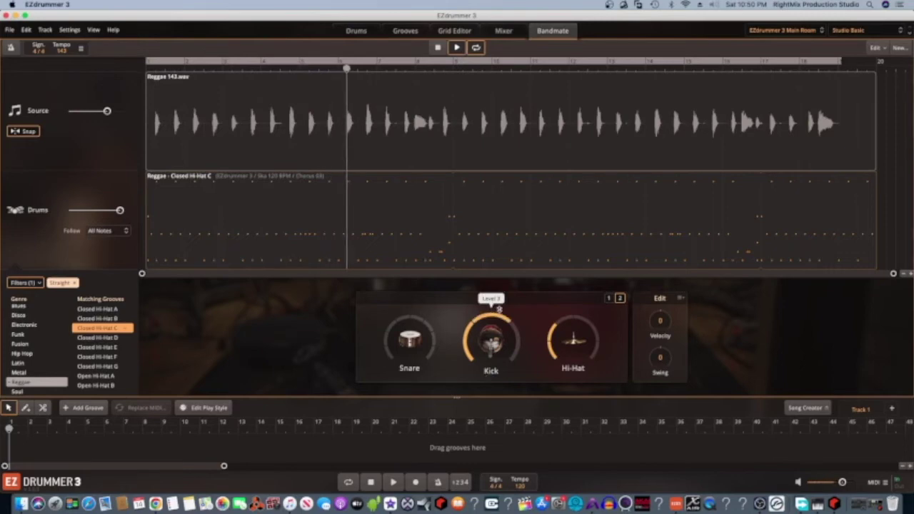
{"action": "left_click_drag", "start_coordinate": [405, 349], "coordinate": [406, 330]}
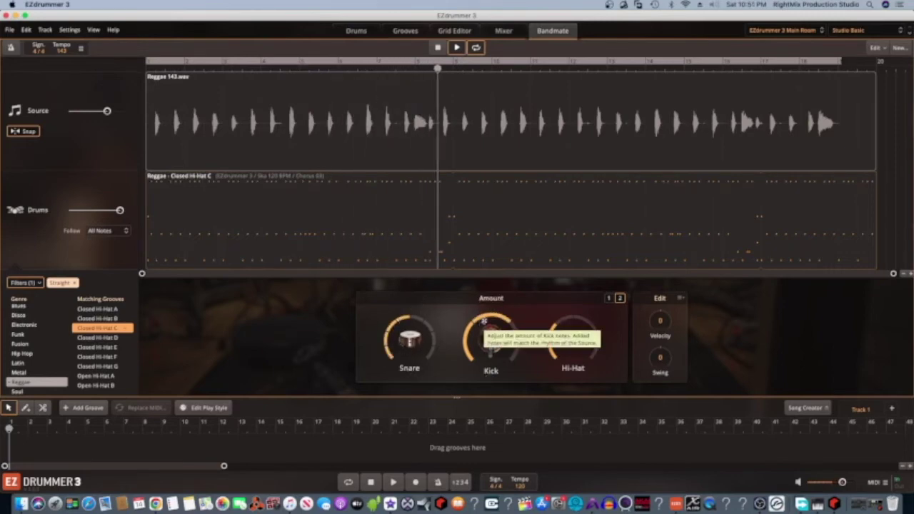
{"action": "left_click_drag", "start_coordinate": [481, 326], "coordinate": [487, 376]}
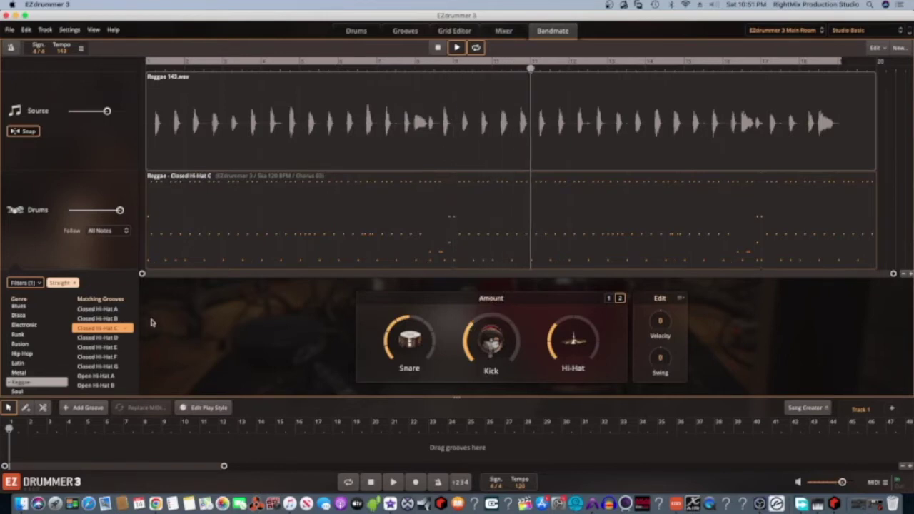
Load the Reggae Closed Hi-Hat D groove and audition it with the running source audio
{"action": "left_click", "coordinate": [111, 337]}
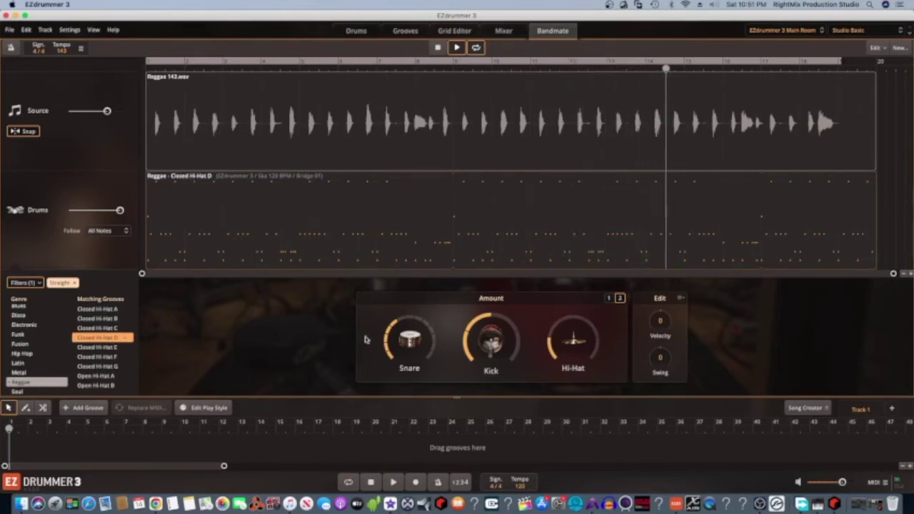
Load the Reggae Closed Hi-Hat E groove and audition it with the source, raising its snare amount and ending with playback stopped
{"action": "left_click", "coordinate": [108, 347]}
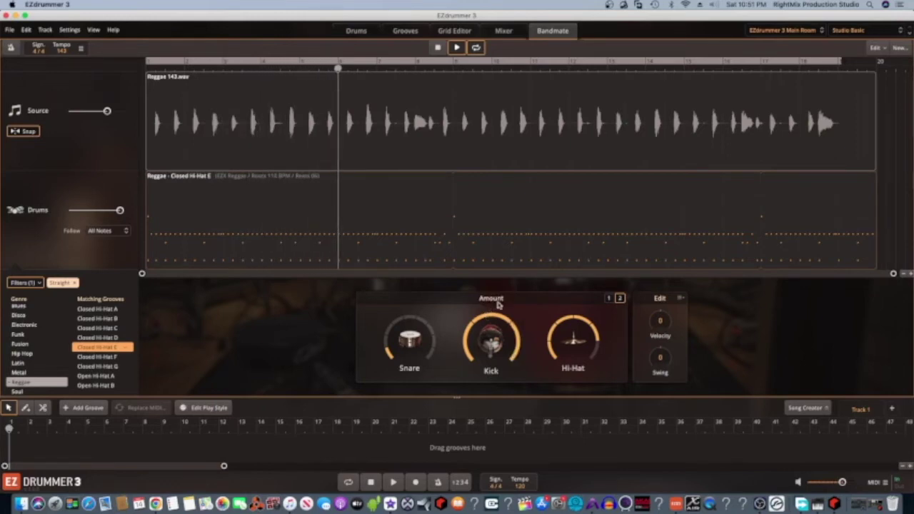
{"action": "left_click", "coordinate": [438, 48]}
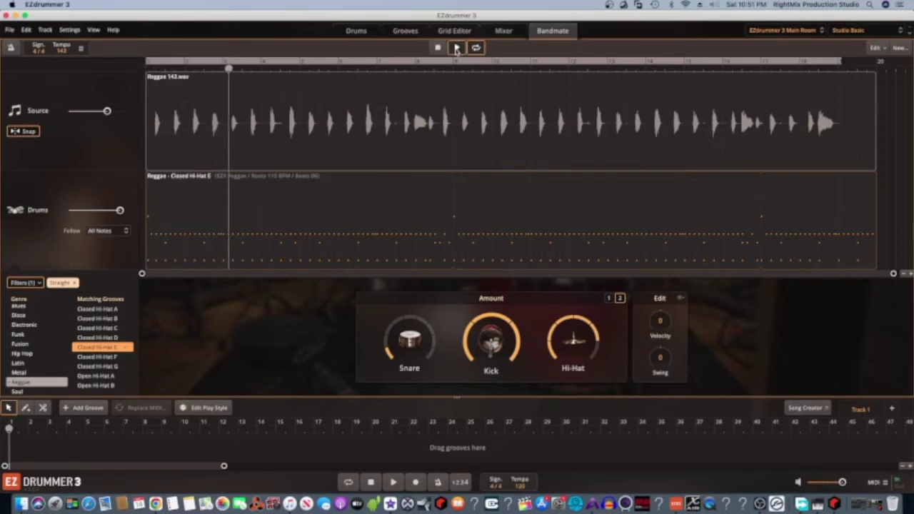
{"action": "left_click_drag", "start_coordinate": [382, 328], "coordinate": [392, 319]}
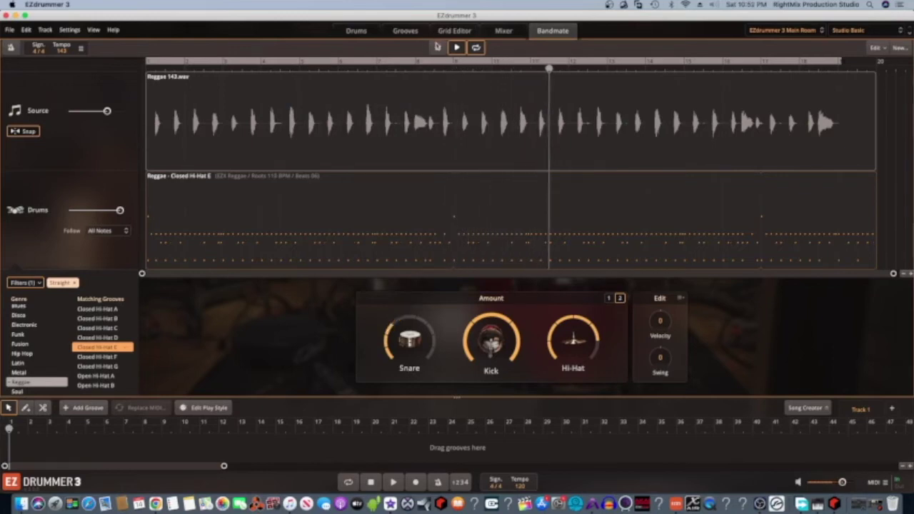
{"action": "left_click", "coordinate": [436, 47]}
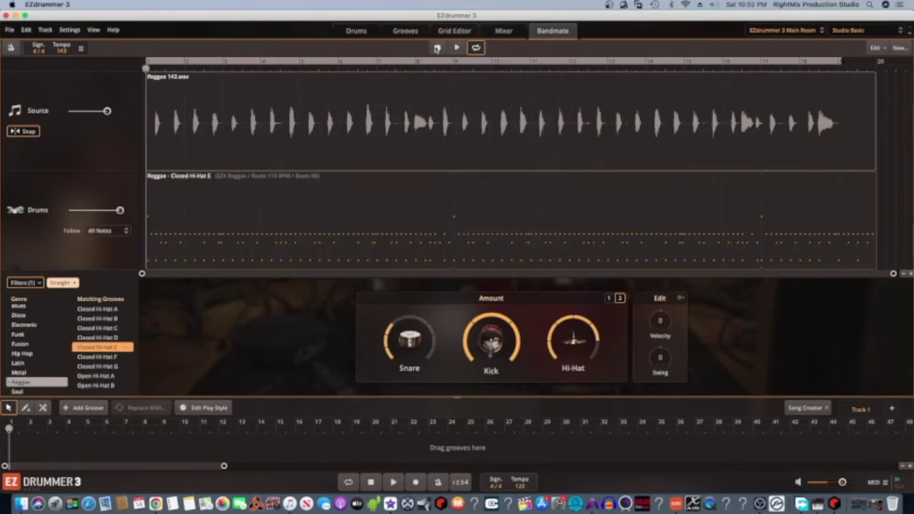
Replace the Reggae 143.wav source block with the recent file metal stack 83.wav, accepting its estimated tempo and 4/4 time signature
{"action": "right_click", "coordinate": [448, 113]}
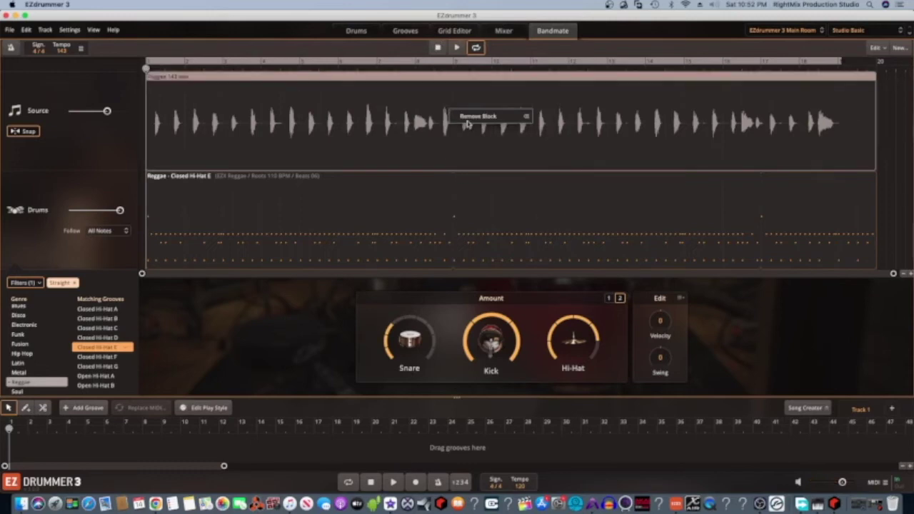
{"action": "left_click", "coordinate": [498, 118]}
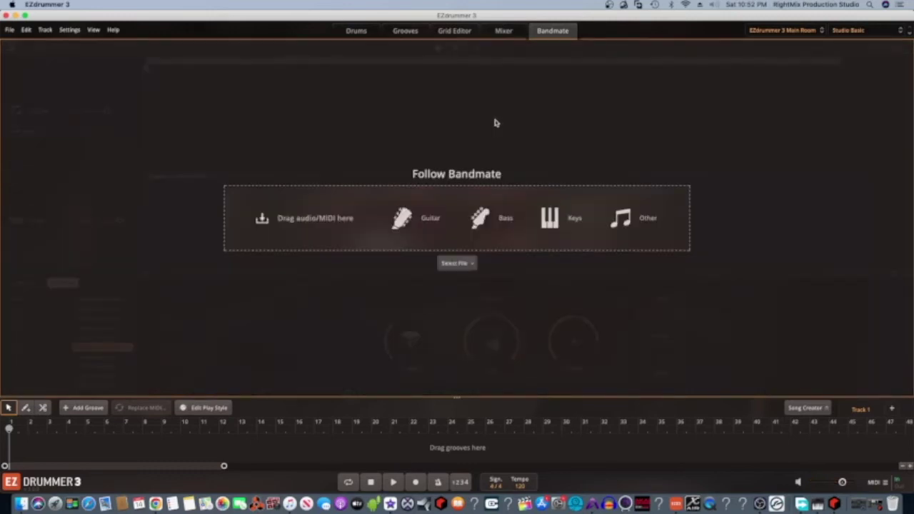
{"action": "left_click", "coordinate": [462, 265]}
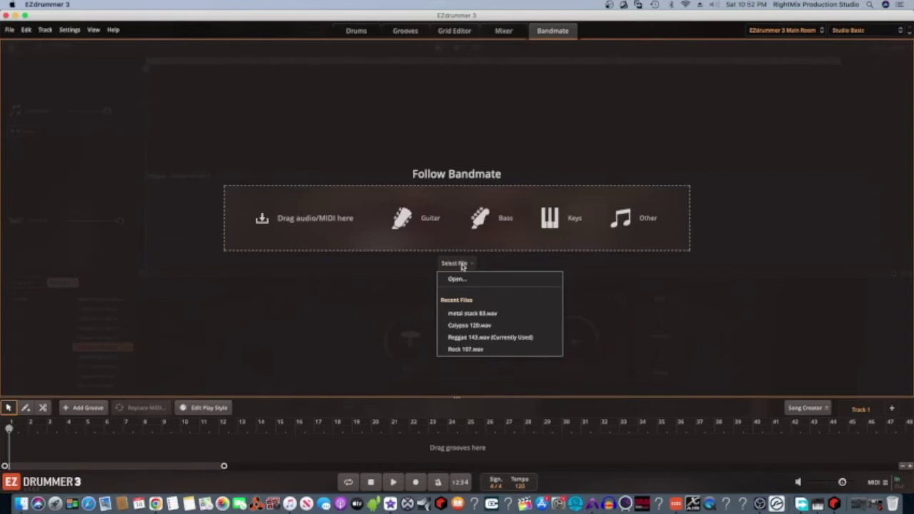
{"action": "left_click", "coordinate": [490, 316]}
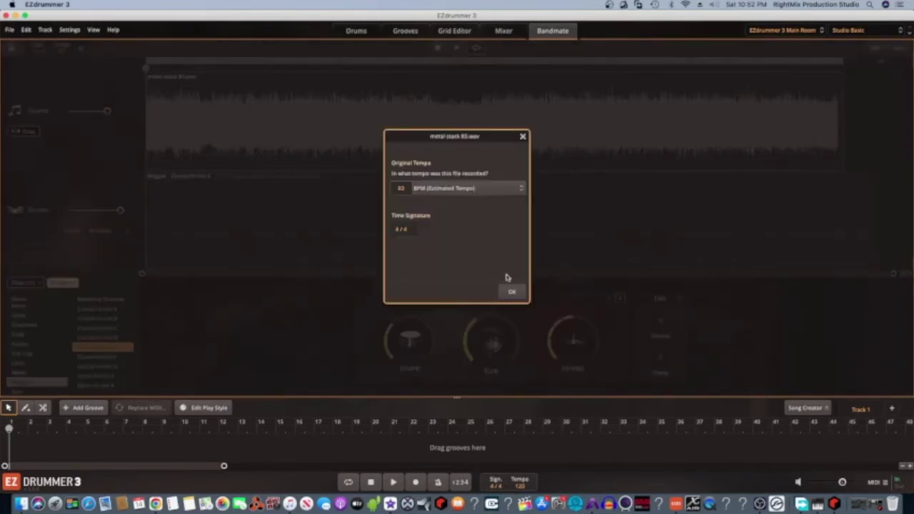
{"action": "left_click", "coordinate": [511, 292]}
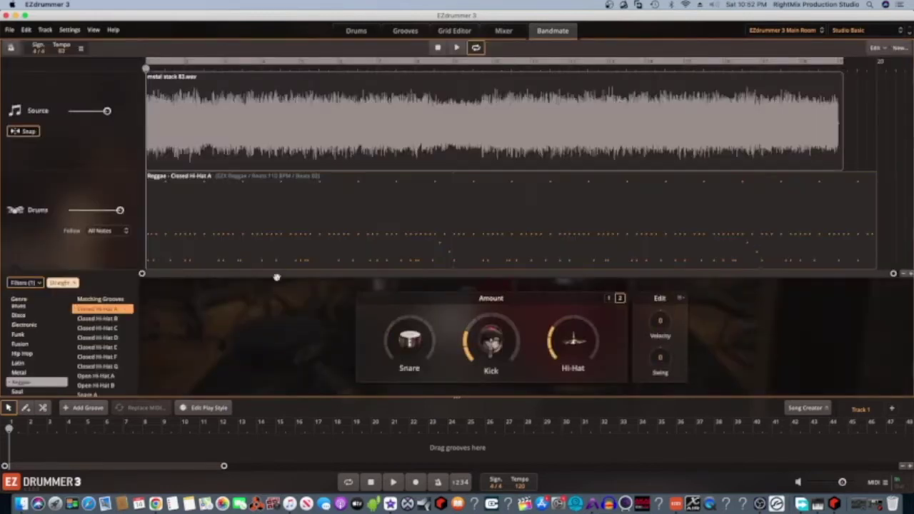
Audition the Metal Closed Hi-Hat A groove with the source, raising its snare and hi-hat amounts and slightly lowering the source volume
{"action": "left_click", "coordinate": [31, 377]}
{"action": "left_click", "coordinate": [100, 309]}
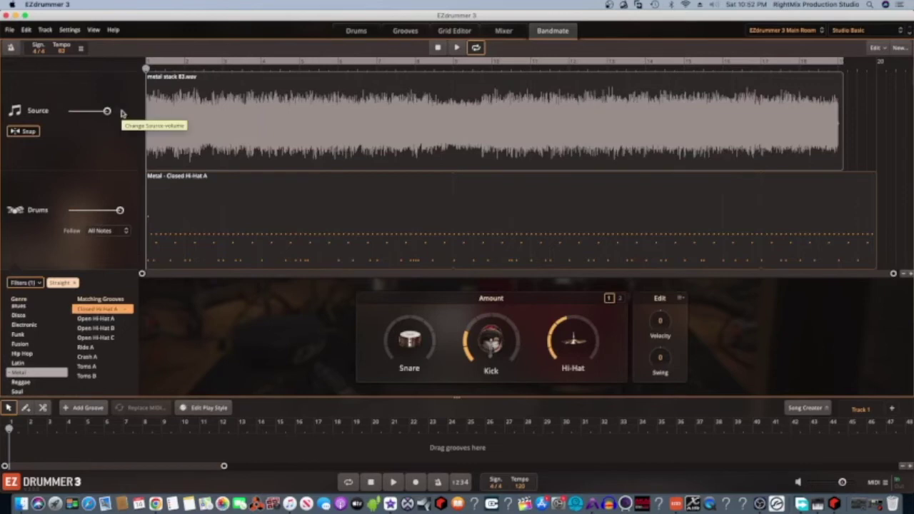
{"action": "left_click", "coordinate": [456, 48]}
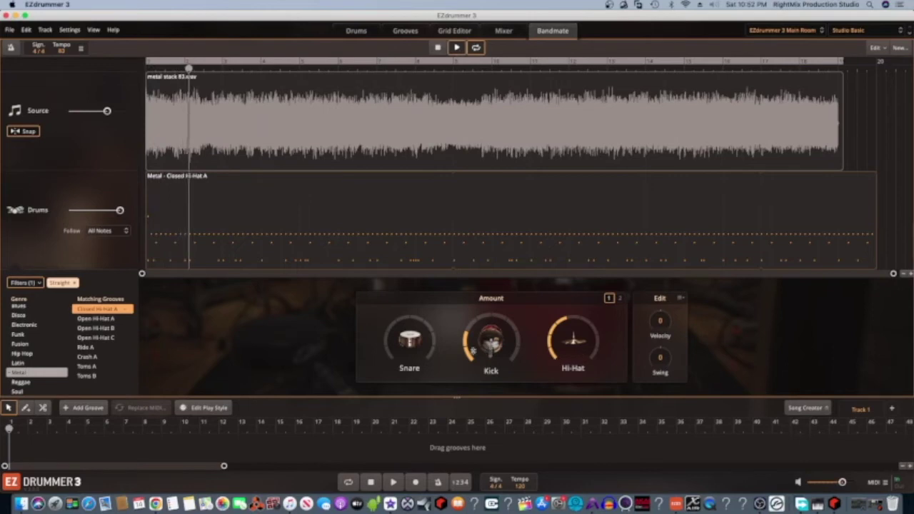
{"action": "left_click", "coordinate": [391, 323]}
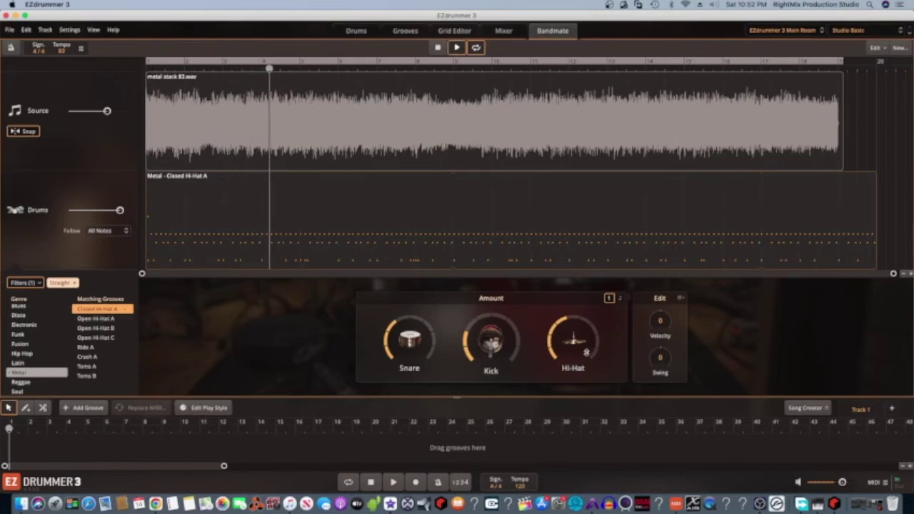
{"action": "left_click", "coordinate": [554, 316]}
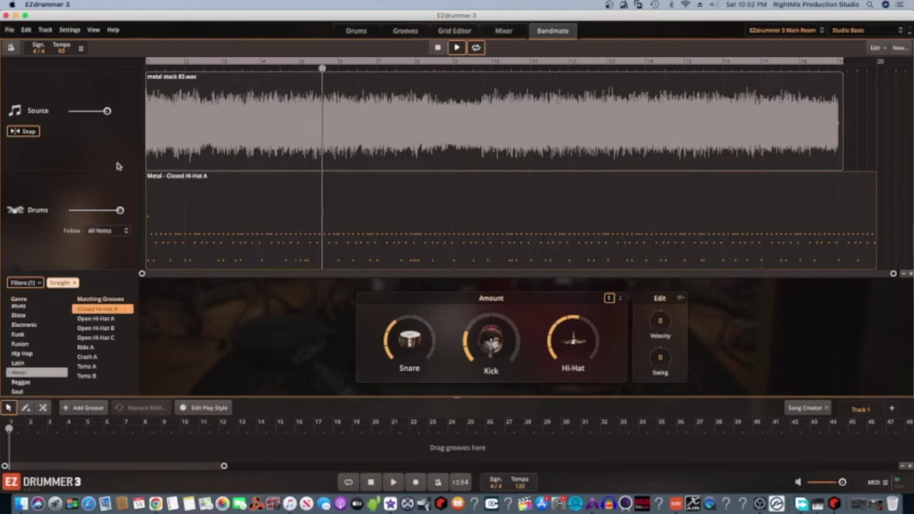
{"action": "left_click_drag", "start_coordinate": [107, 111], "coordinate": [102, 112]}
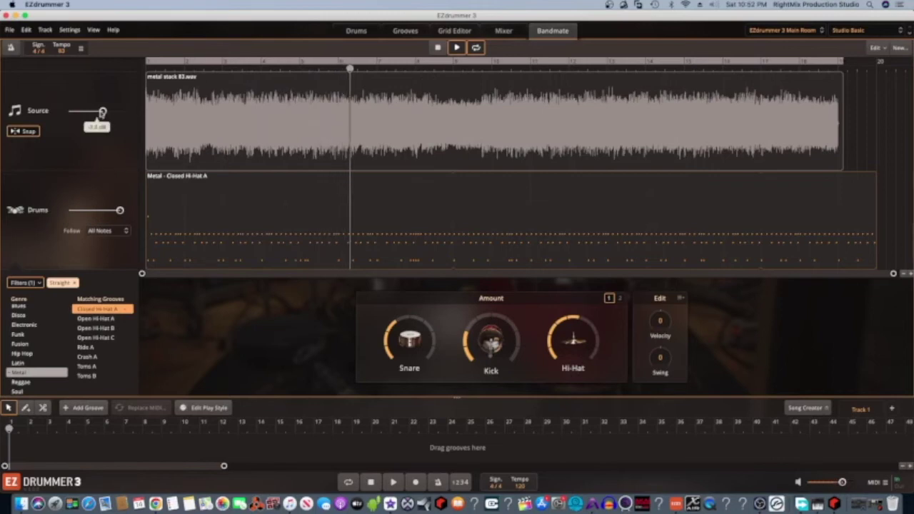
Audition the Metal Open Hi-Hat A, Open Hi-Hat B and Open Hi-Hat C grooves in turn with the running source
{"action": "left_click", "coordinate": [96, 318]}
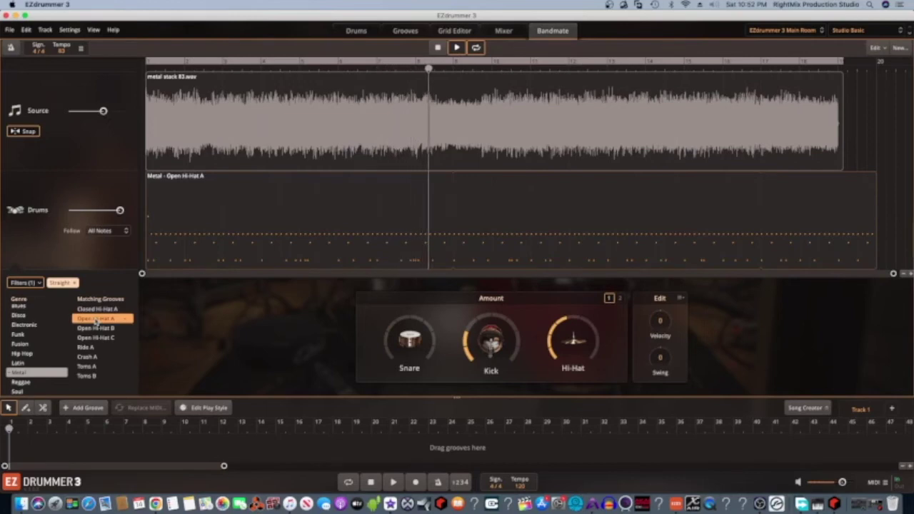
{"action": "left_click", "coordinate": [98, 328]}
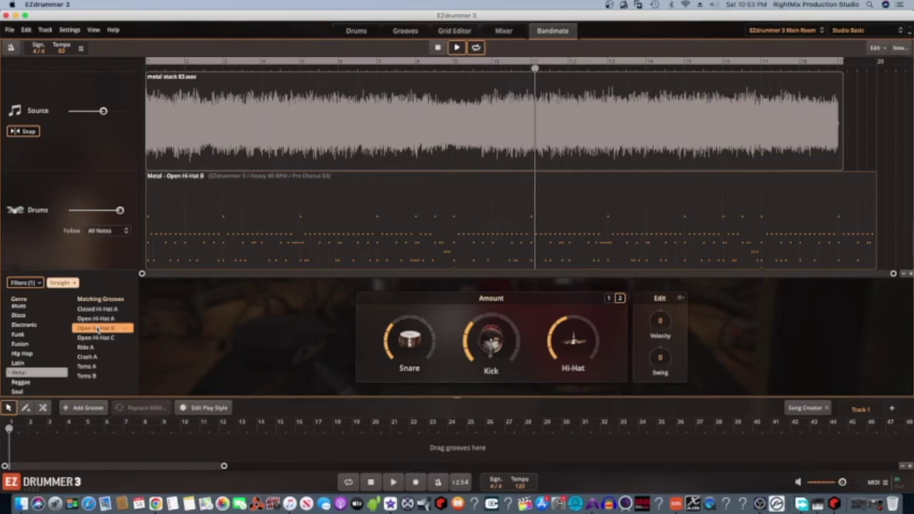
{"action": "left_click", "coordinate": [95, 338]}
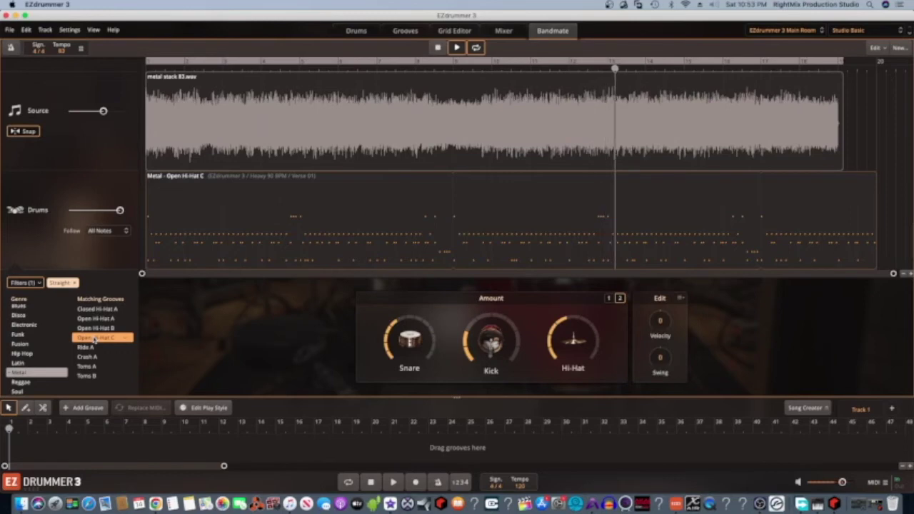
Audition the Pop/Rock/Country Closed Hi-Hat A groove with the source, raising its snare amount and ending with playback stopped
{"action": "scroll", "coordinate": [43, 315], "scroll_direction": "up", "scroll_amount": 1}
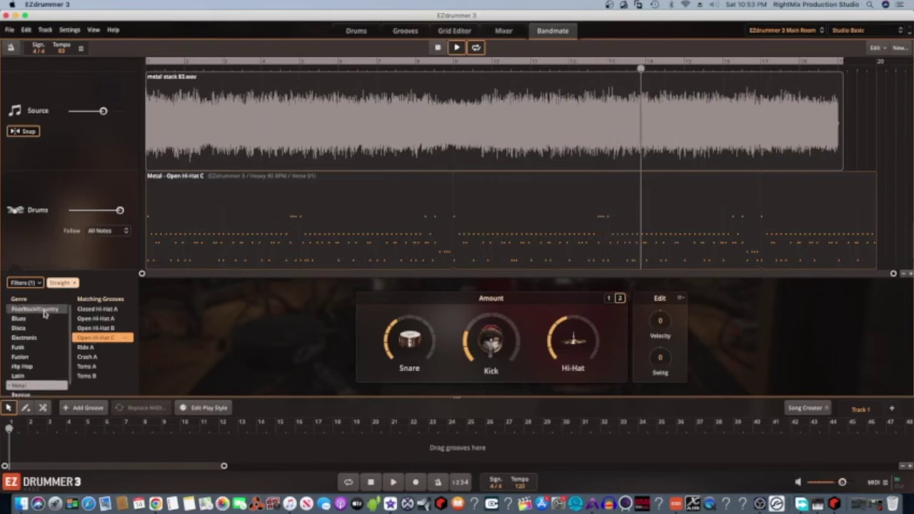
{"action": "left_click", "coordinate": [39, 309]}
{"action": "left_click", "coordinate": [97, 309]}
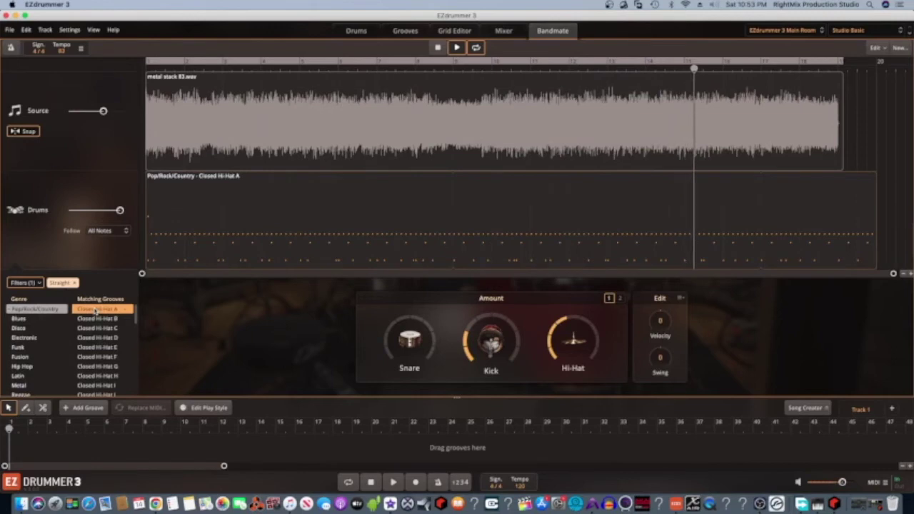
{"action": "left_click_drag", "start_coordinate": [387, 350], "coordinate": [393, 315]}
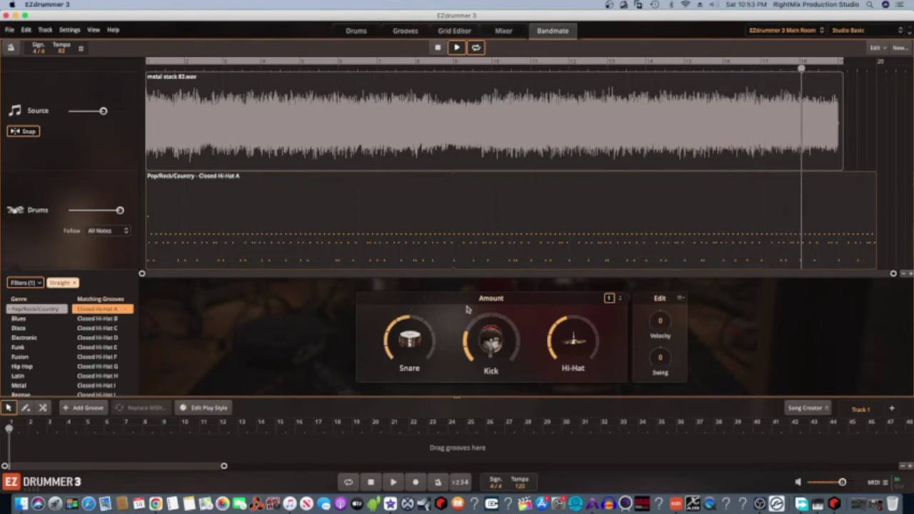
{"action": "left_click", "coordinate": [437, 48]}
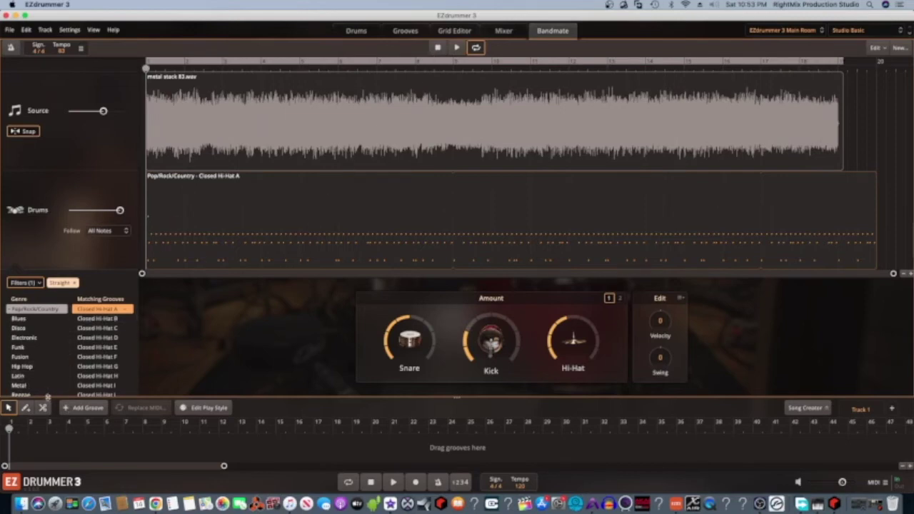
Browse the Metal, Fusion and Funk groove lists, and audition the Latin Closed Hi-Hat A and Ride A grooves, ending with playback stopped
{"action": "left_click", "coordinate": [33, 388]}
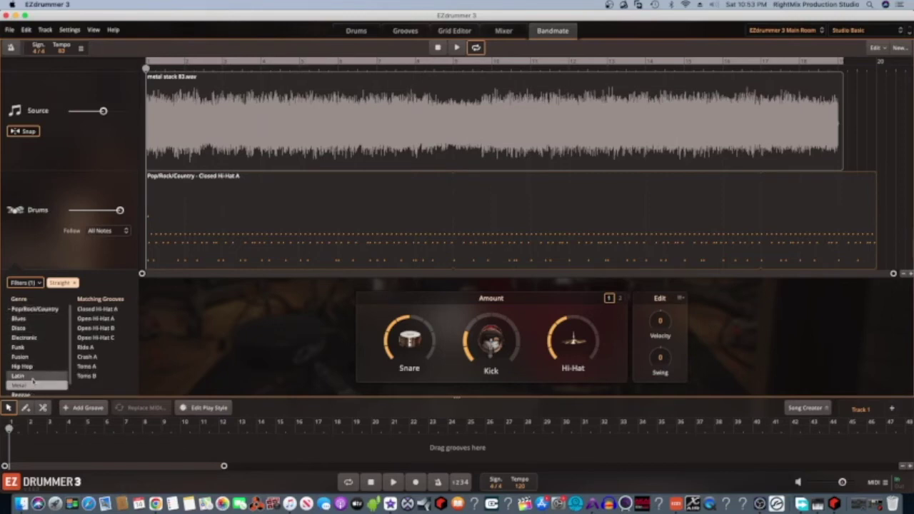
{"action": "left_click", "coordinate": [28, 358]}
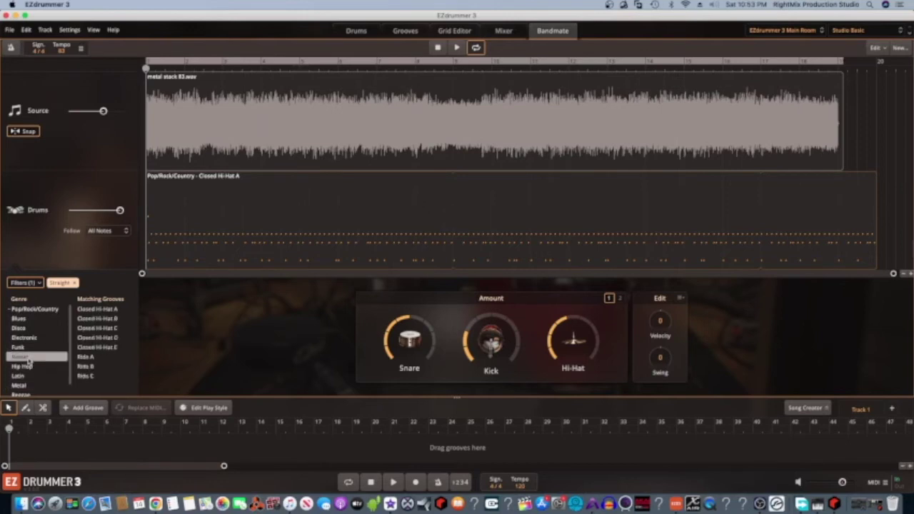
{"action": "left_click", "coordinate": [27, 348]}
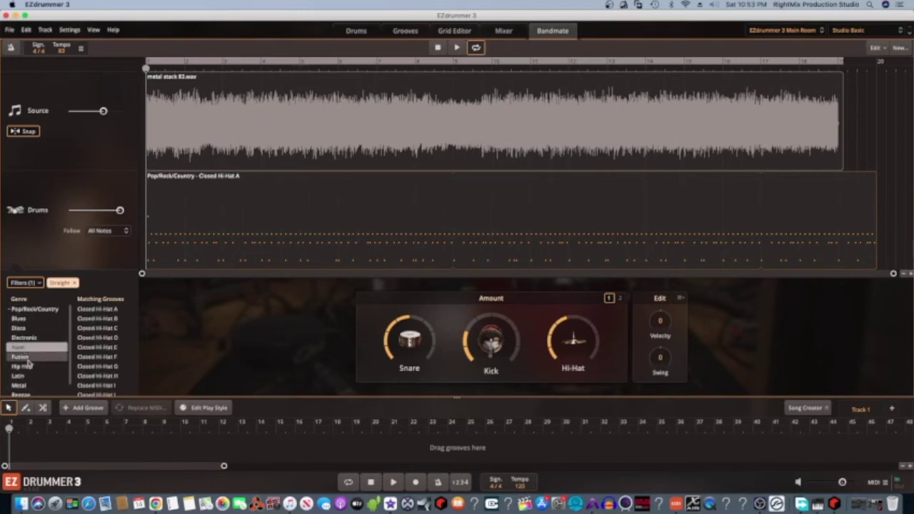
{"action": "left_click", "coordinate": [30, 377]}
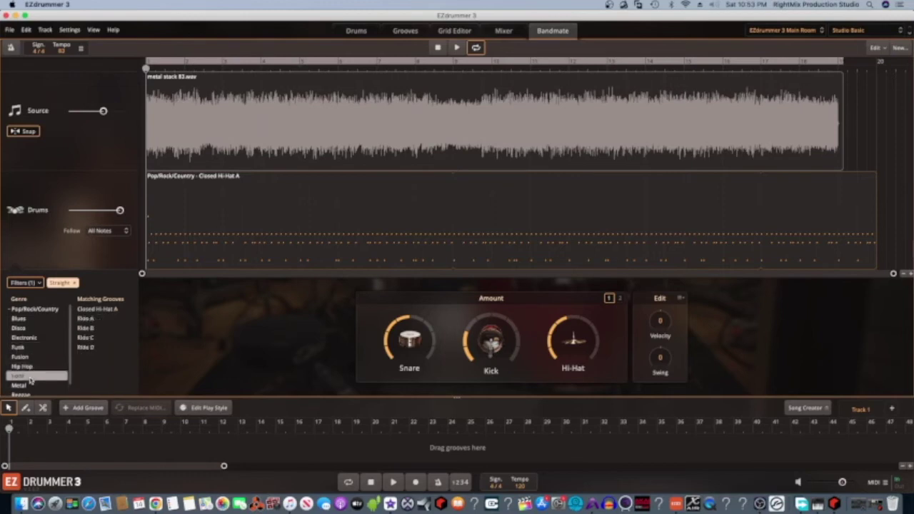
{"action": "left_click", "coordinate": [117, 311]}
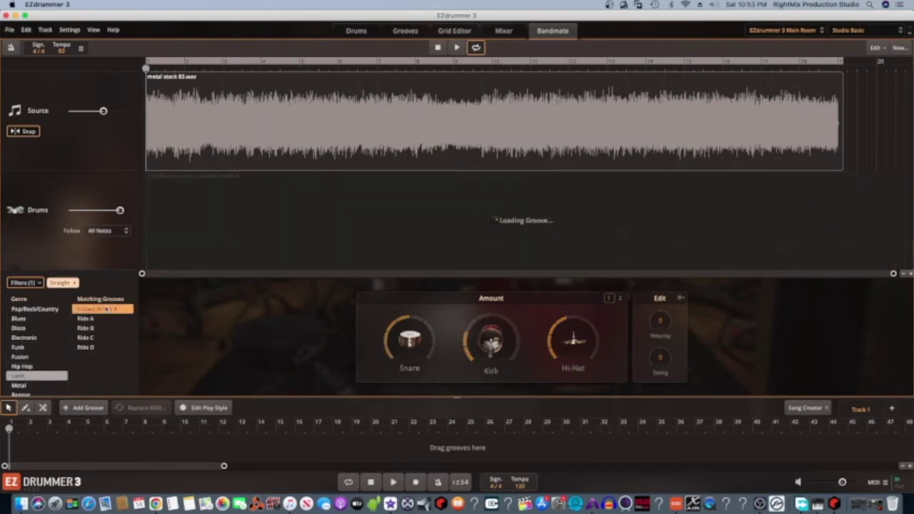
{"action": "left_click", "coordinate": [458, 48]}
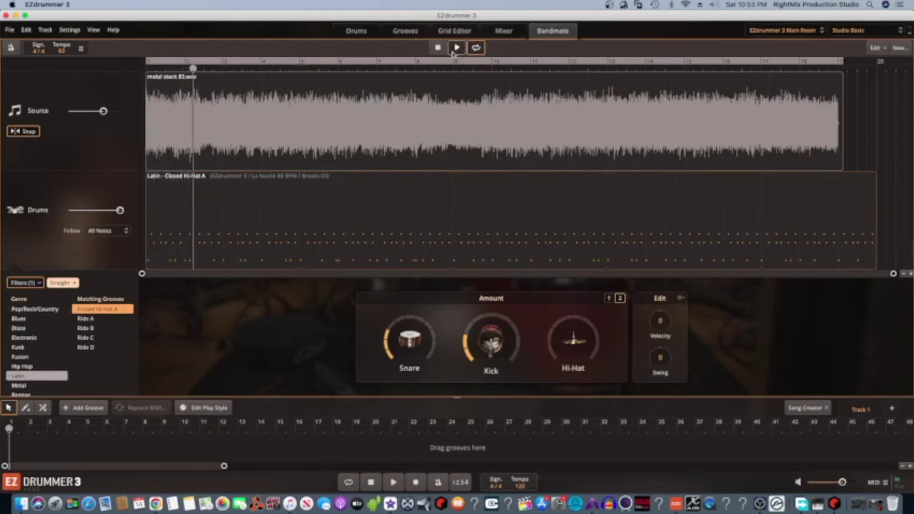
{"action": "left_click", "coordinate": [89, 318]}
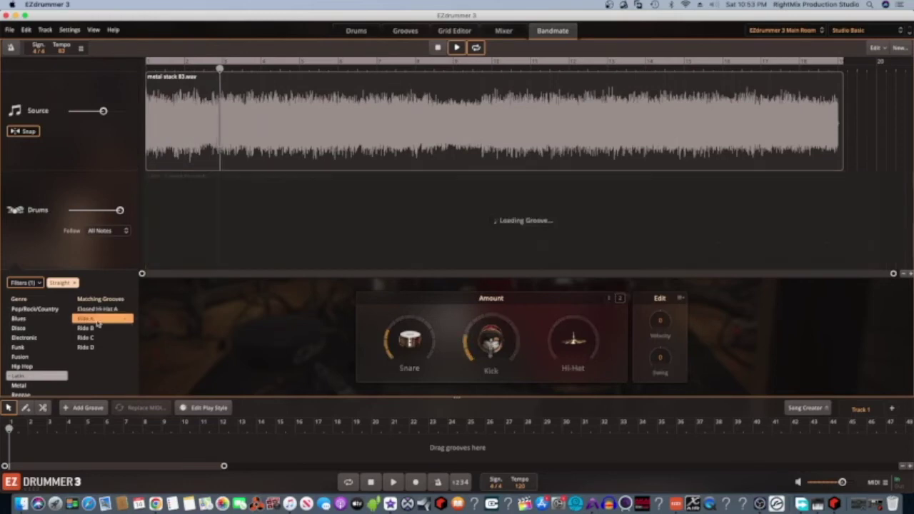
{"action": "key", "text": "space"}
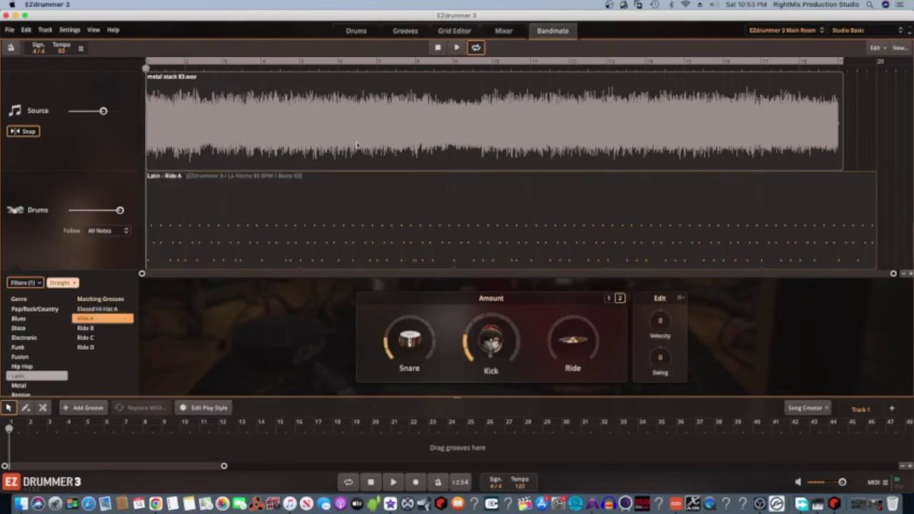
Load the Fusion Closed Hi-Hat A groove and audition it with the metal source, ending with playback stopped
{"action": "left_click", "coordinate": [26, 358]}
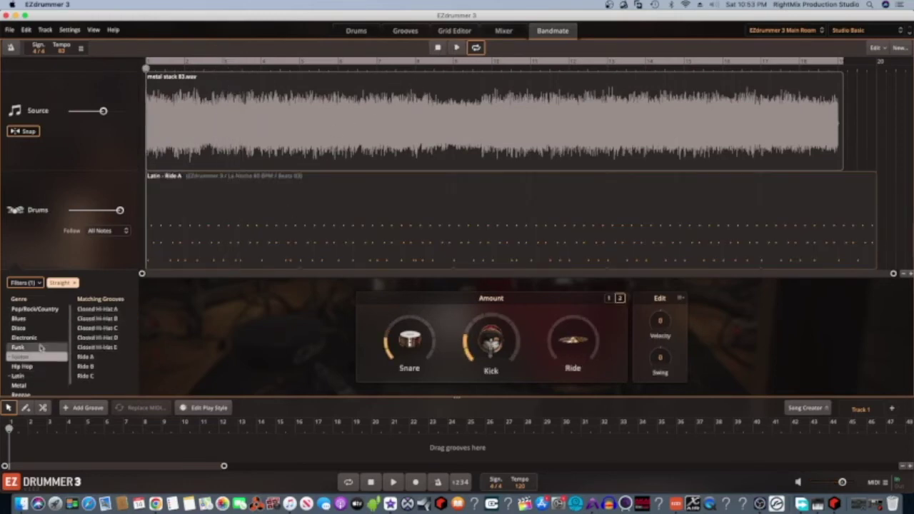
{"action": "left_click", "coordinate": [117, 310]}
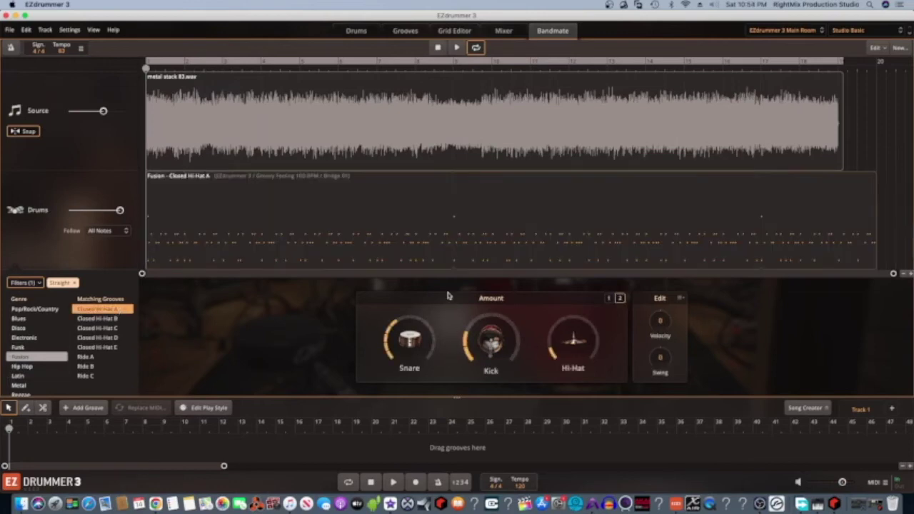
{"action": "left_click", "coordinate": [456, 48]}
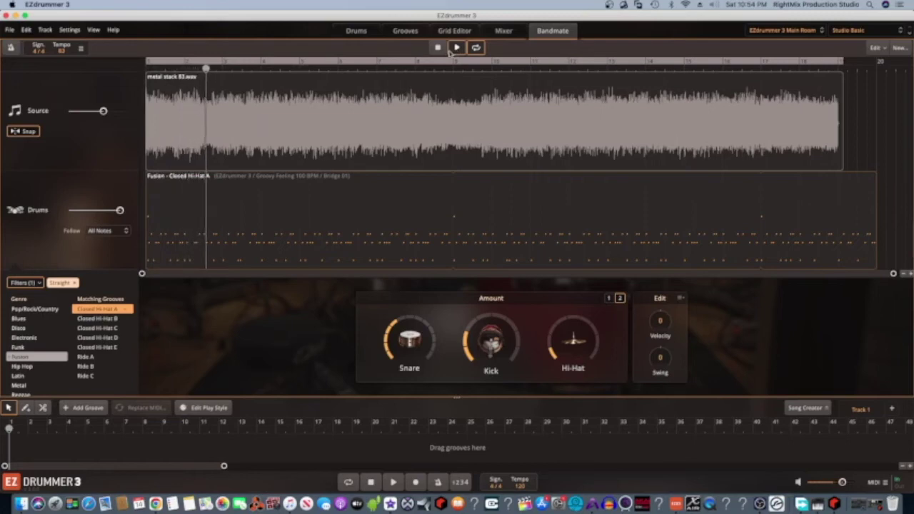
{"action": "left_click", "coordinate": [438, 48]}
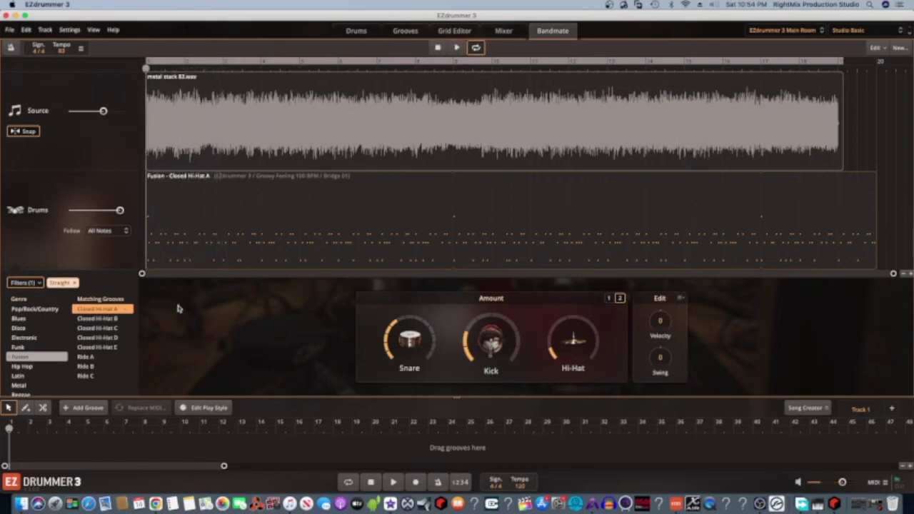
Load the Funk Closed Hi-Hat A groove and play it with the metal source
{"action": "left_click", "coordinate": [36, 348]}
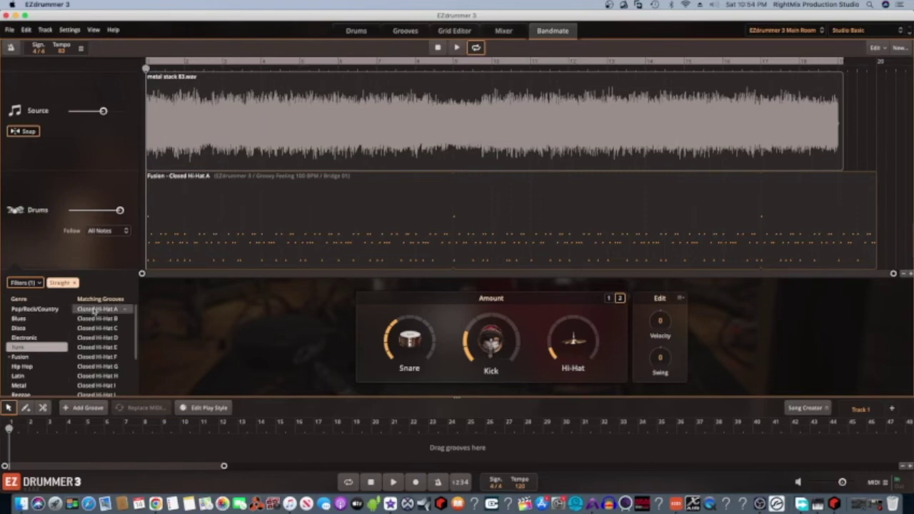
{"action": "left_click", "coordinate": [456, 48]}
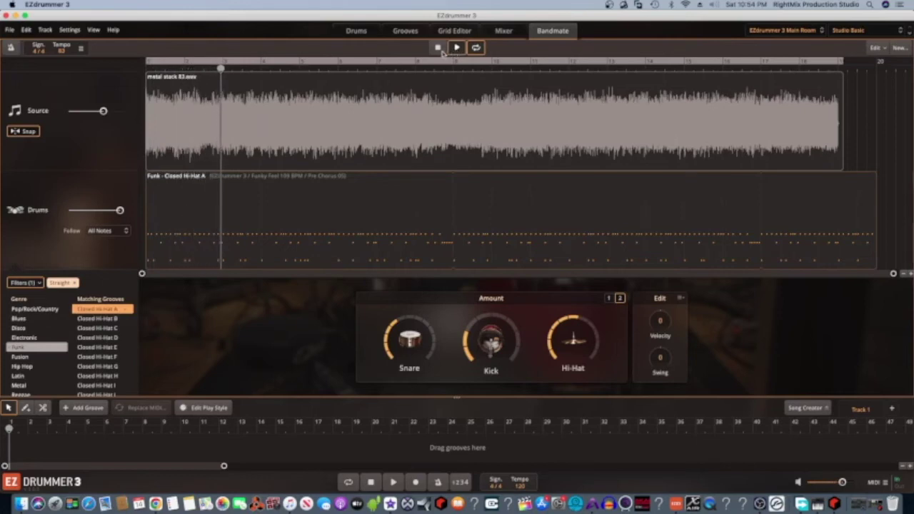
Stop the Funk groove and audition the Disco Closed Hi-Hat B, C, D and E grooves with the metal source
{"action": "left_click", "coordinate": [439, 48]}
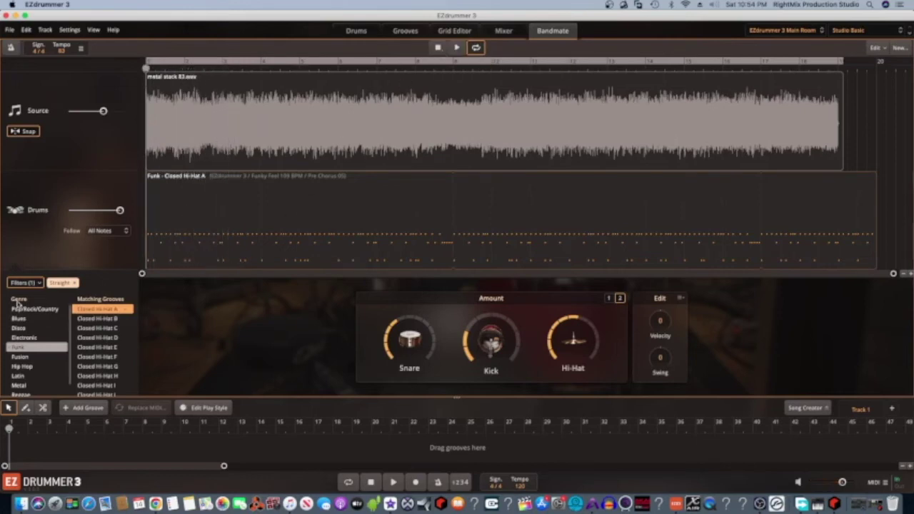
{"action": "left_click", "coordinate": [20, 329]}
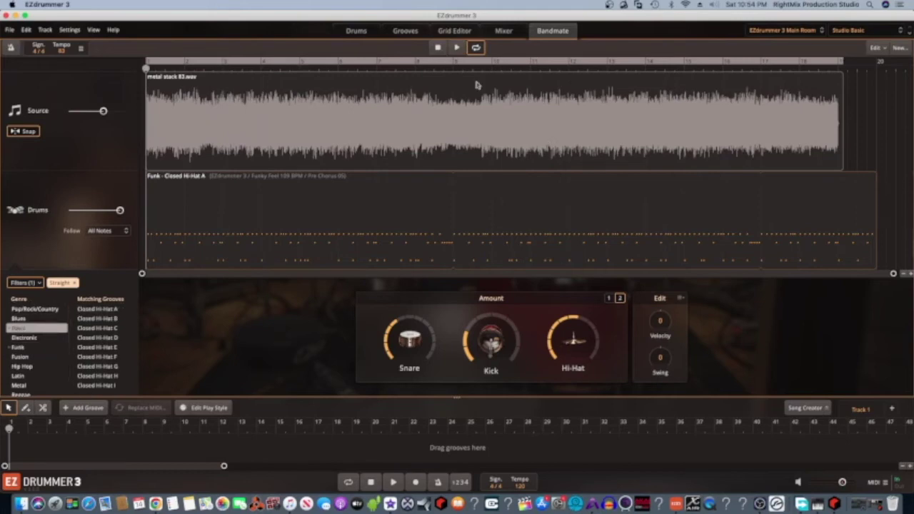
{"action": "left_click", "coordinate": [458, 48]}
{"action": "left_click", "coordinate": [114, 318]}
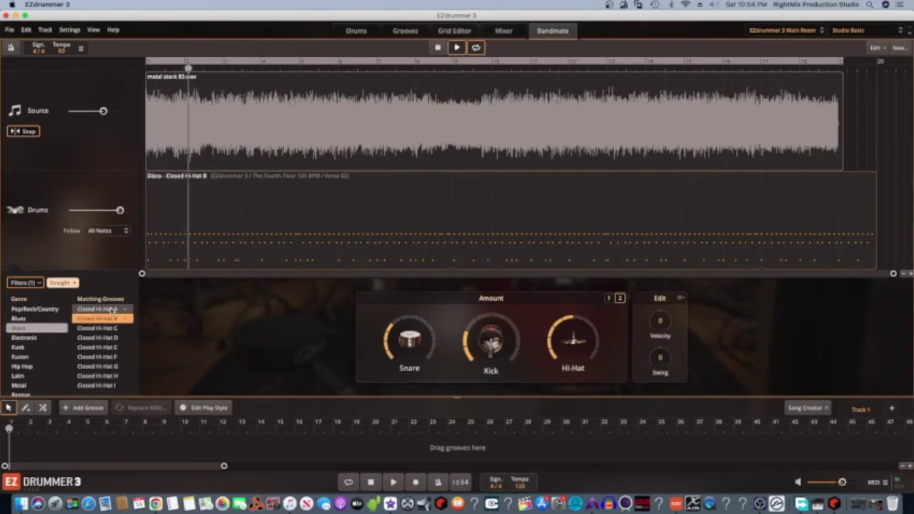
{"action": "left_click", "coordinate": [104, 328]}
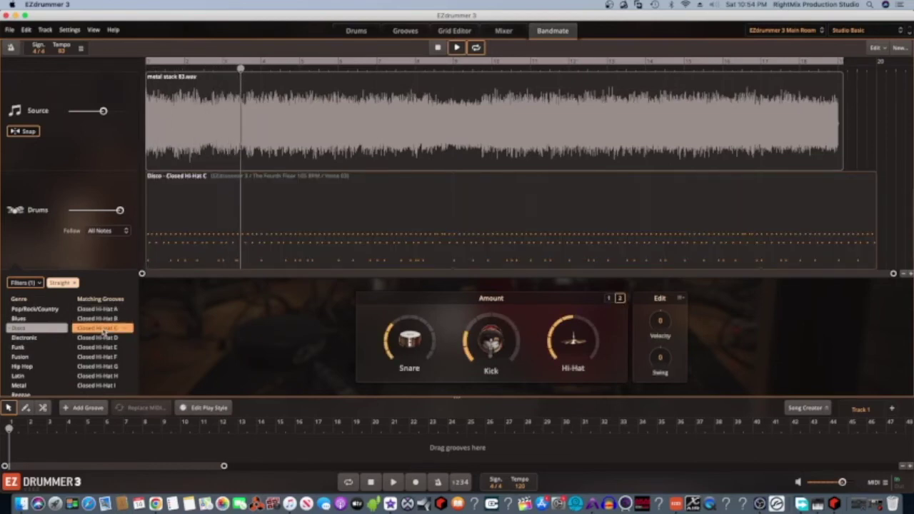
{"action": "left_click", "coordinate": [101, 338]}
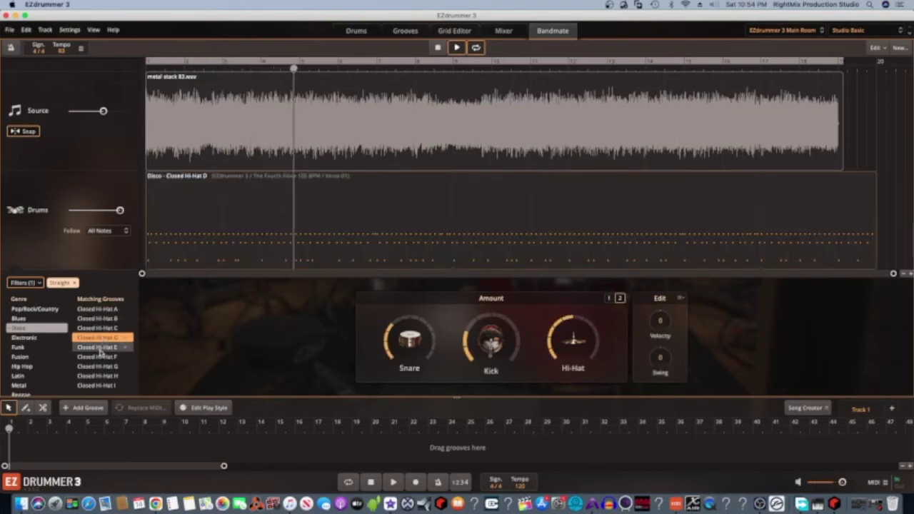
{"action": "left_click", "coordinate": [100, 347]}
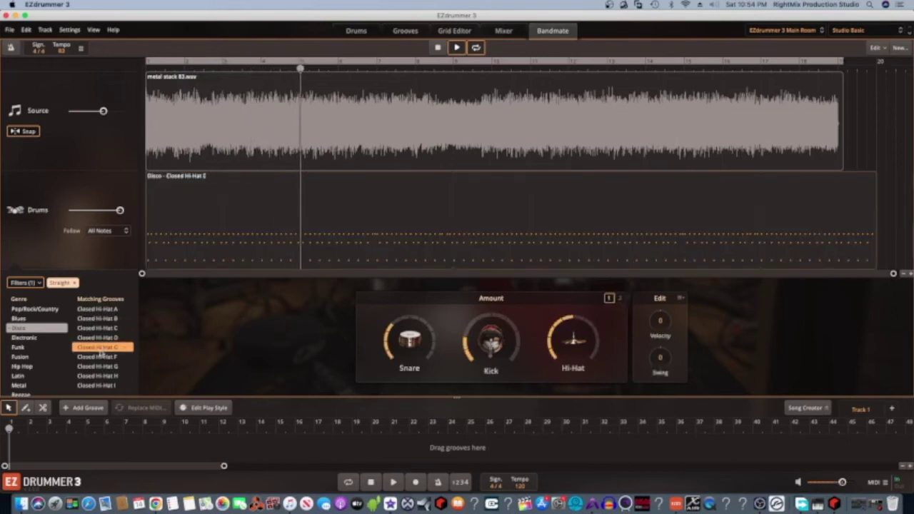
Browse the Blues and Hip Hop grooves, audition Hip Hop Closed Hi-Hat A with the metal source, stop playback and dismiss the notification
{"action": "left_click", "coordinate": [45, 321]}
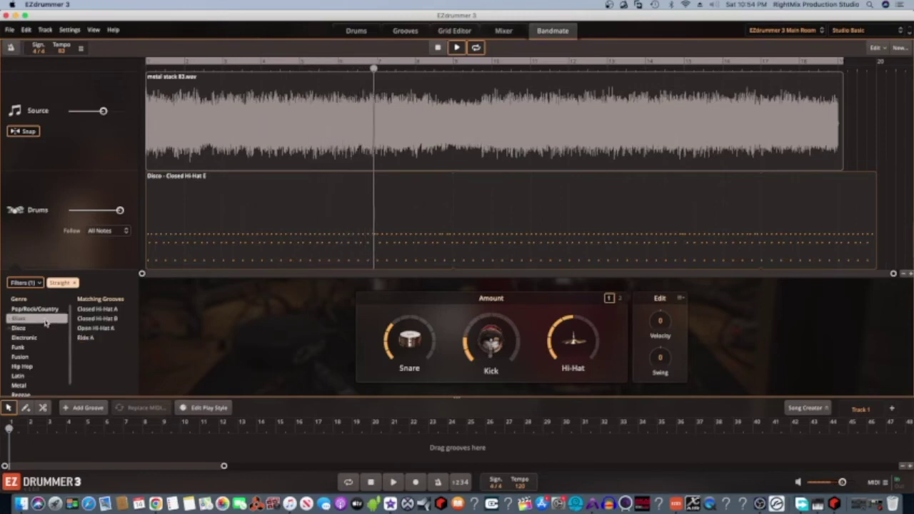
{"action": "left_click", "coordinate": [39, 367]}
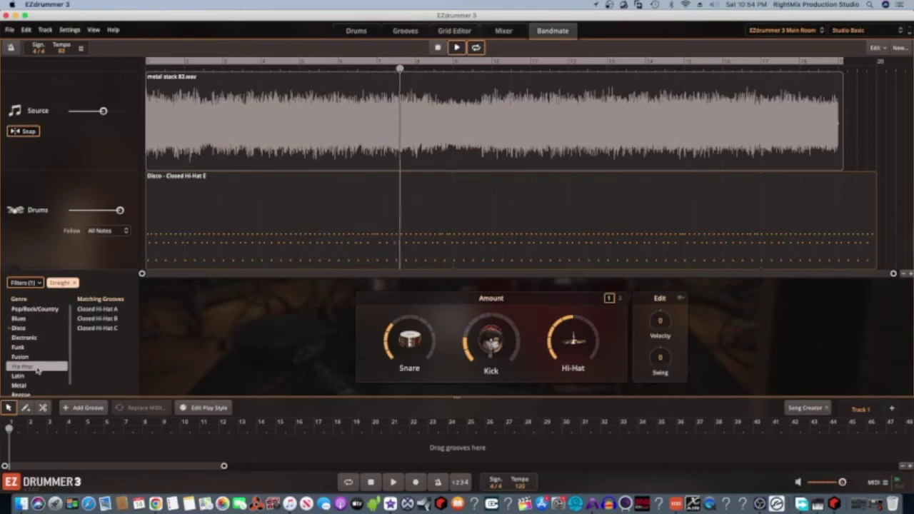
{"action": "left_click", "coordinate": [98, 310]}
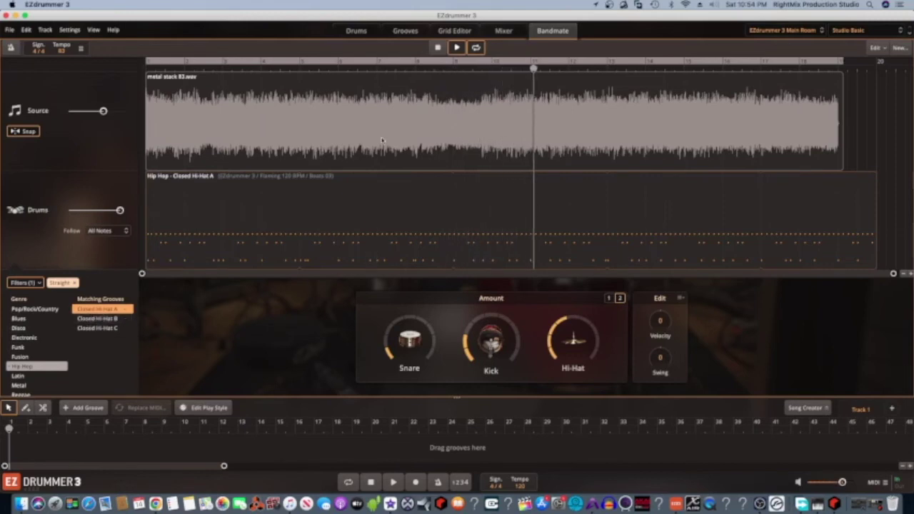
{"action": "left_click", "coordinate": [438, 48]}
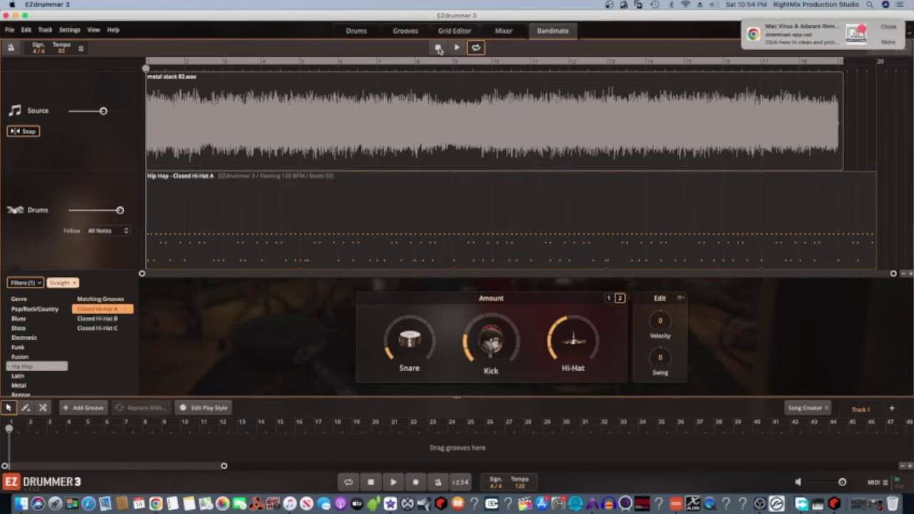
{"action": "left_click", "coordinate": [889, 27]}
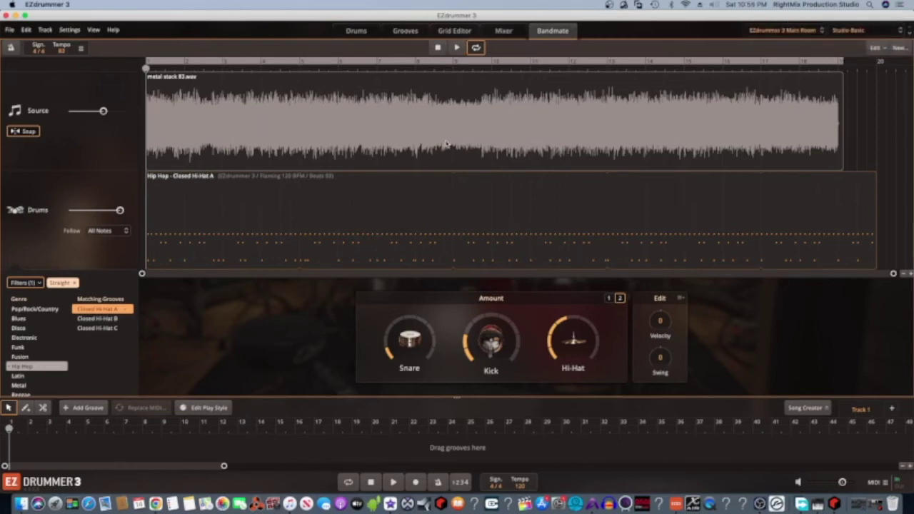
Remove the metal stack 83.wav source block and open the file choices for a new Bandmate source
{"action": "right_click", "coordinate": [412, 123]}
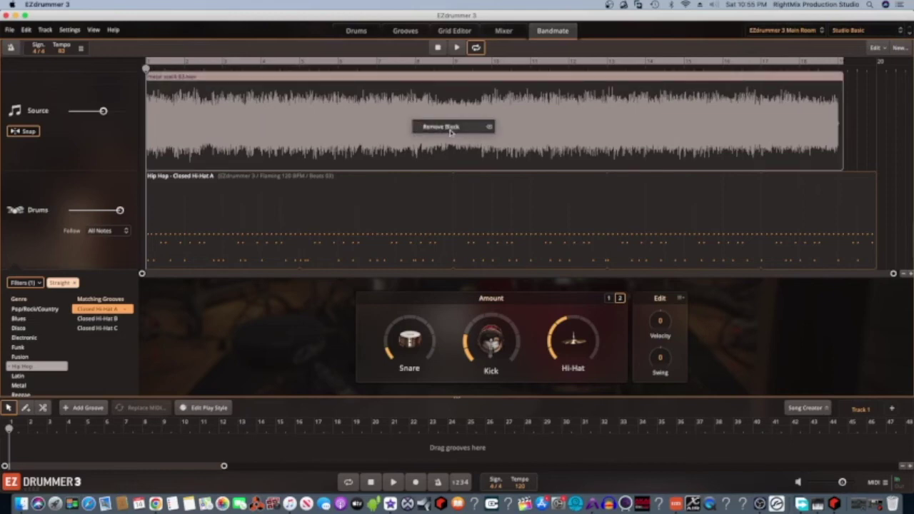
{"action": "left_click", "coordinate": [485, 128]}
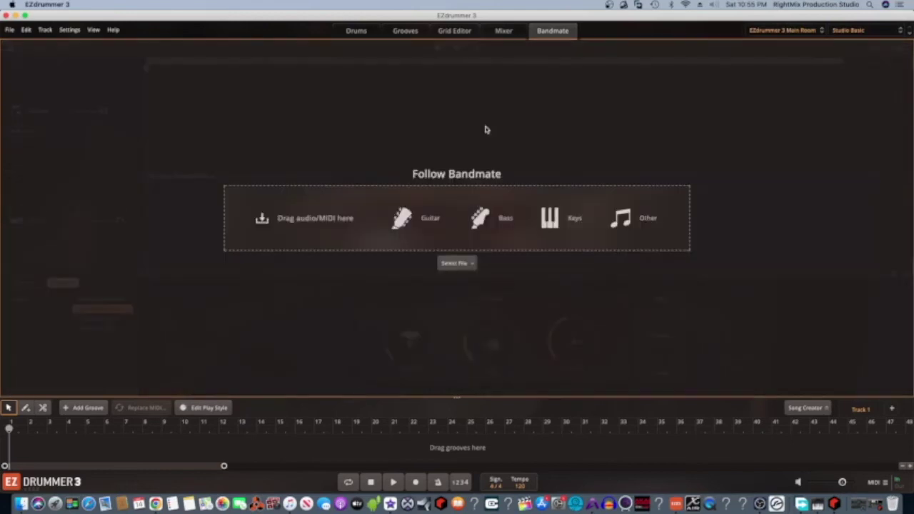
{"action": "left_click", "coordinate": [471, 264]}
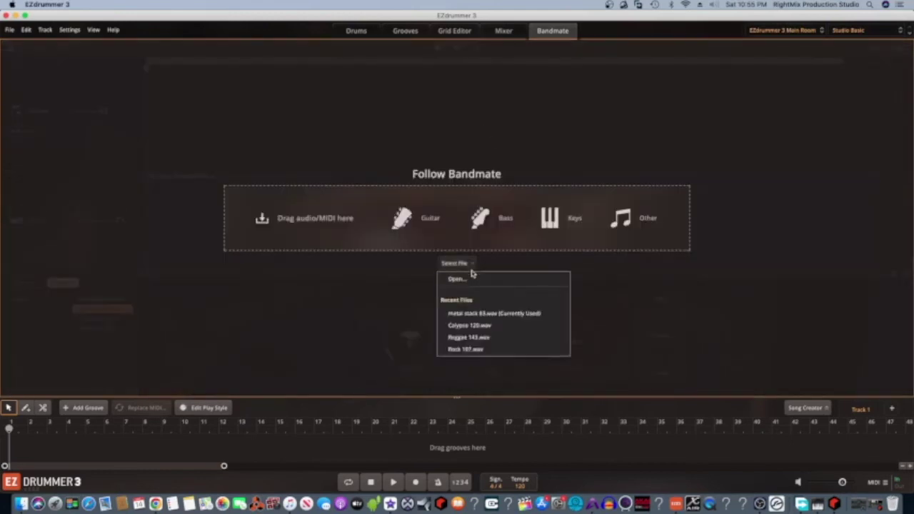